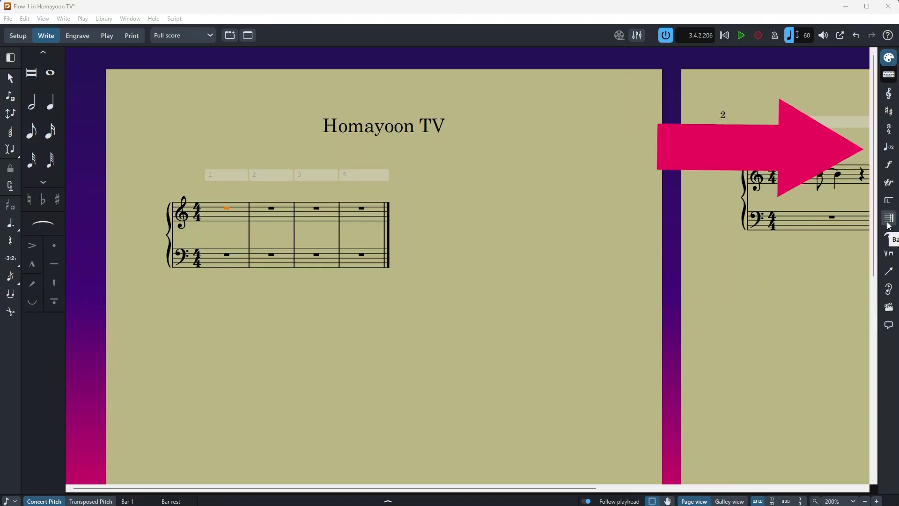
- Tap in a ♩ = 68 tempo mark at bar 1 using the Tempo panel's Tap Tempo
{"action": "left_click", "coordinate": [890, 148]}
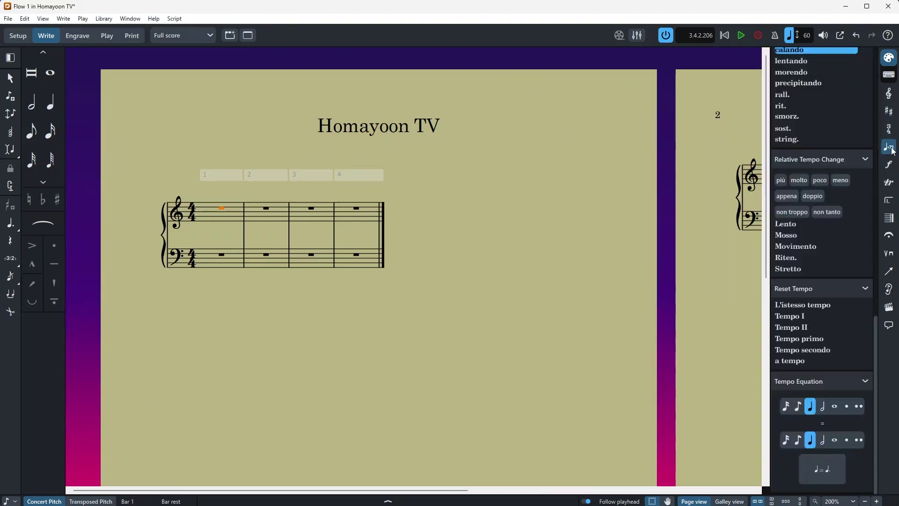
{"action": "scroll", "coordinate": [846, 185], "scroll_direction": "up", "scroll_amount": 3}
{"action": "scroll", "coordinate": [843, 181], "scroll_direction": "up", "scroll_amount": 10}
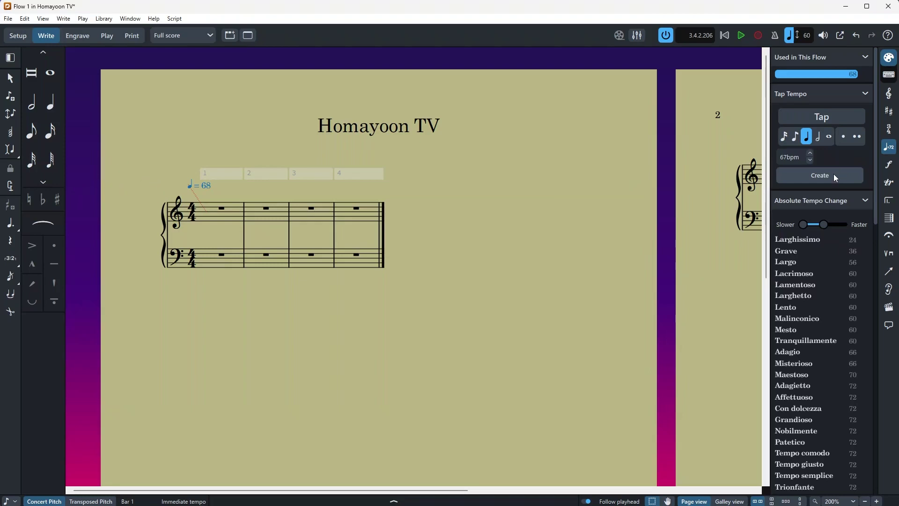
- Clear the score selection and load a ♩ = 68 tempo mark for placement
{"action": "left_click", "coordinate": [221, 208]}
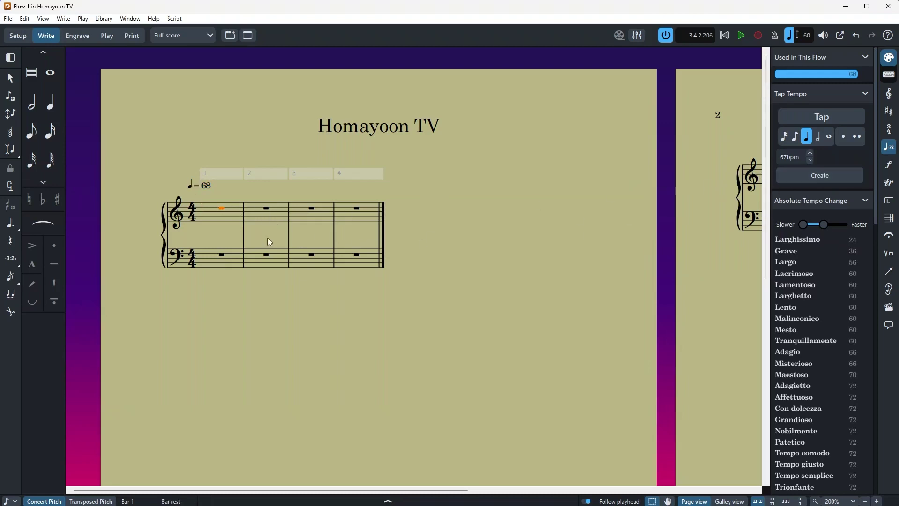
{"action": "left_click", "coordinate": [274, 295]}
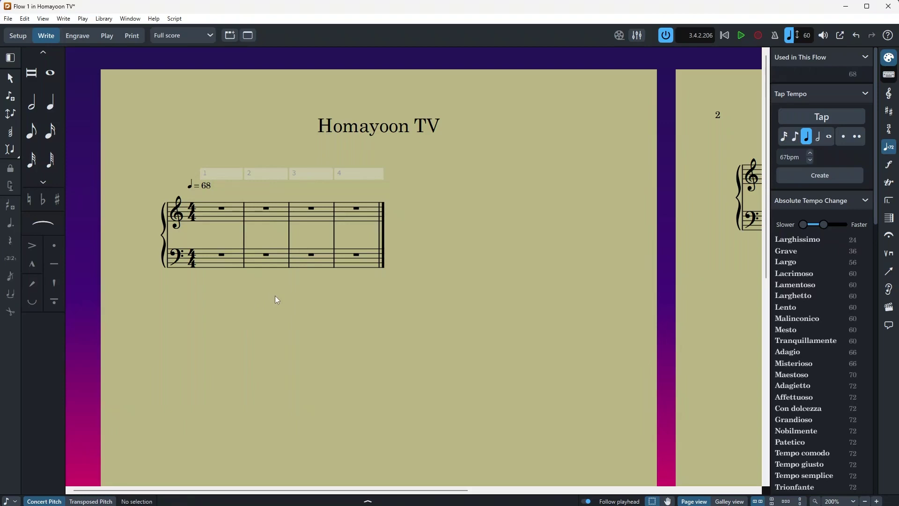
{"action": "left_click", "coordinate": [830, 181]}
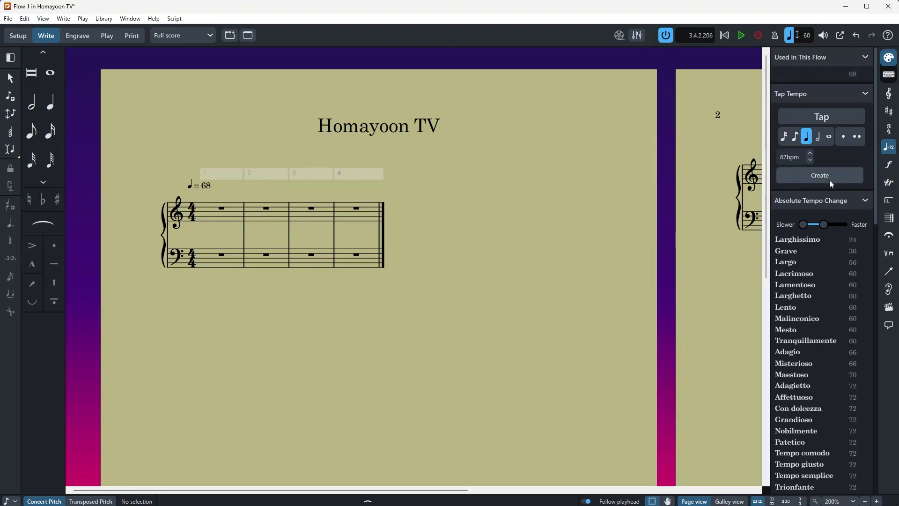
- Place ♩ = 68 at bar 3 and change it to Lamentoso, then make bar 1 Mesto
{"action": "left_click", "coordinate": [300, 209]}
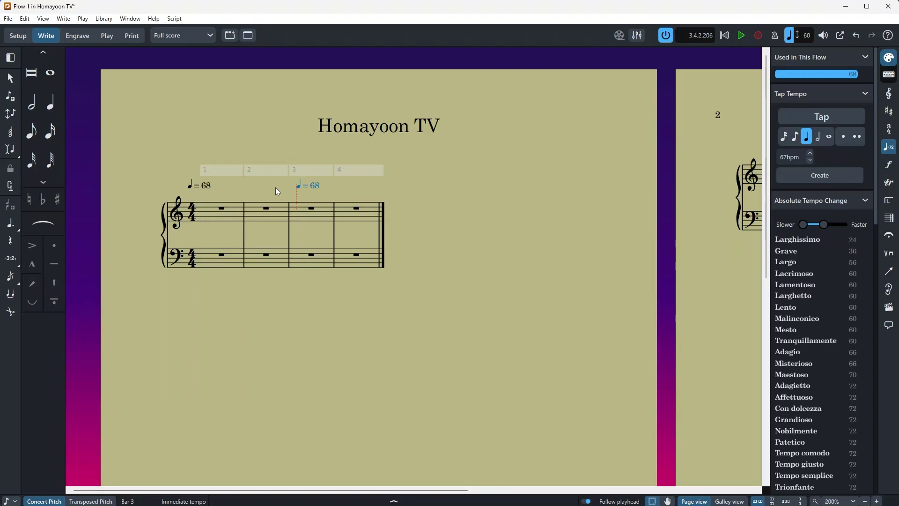
{"action": "left_click", "coordinate": [794, 285]}
{"action": "left_click", "coordinate": [201, 185]}
{"action": "left_click", "coordinate": [791, 340]}
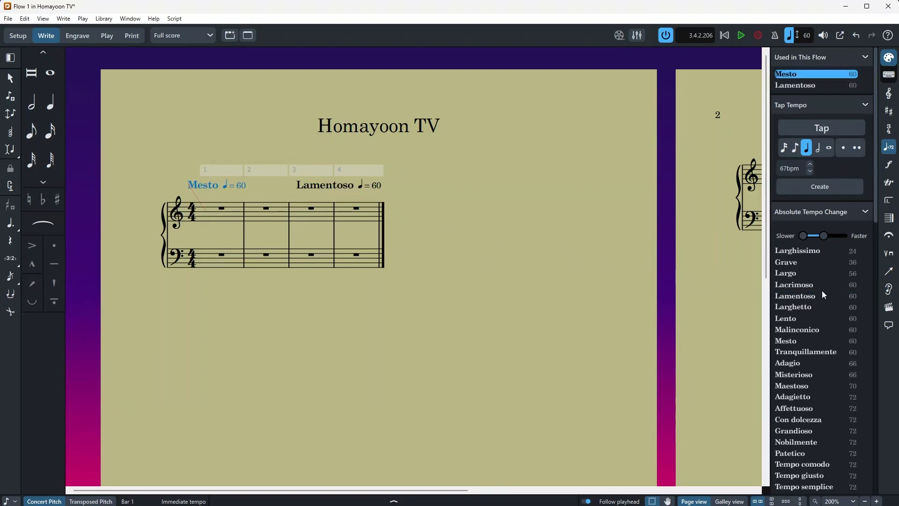
{"action": "scroll", "coordinate": [822, 291], "scroll_direction": "down", "scroll_amount": 1}
{"action": "scroll", "coordinate": [822, 290], "scroll_direction": "up", "scroll_amount": 1}
{"action": "scroll", "coordinate": [825, 283], "scroll_direction": "down", "scroll_amount": 6}
{"action": "scroll", "coordinate": [826, 287], "scroll_direction": "down", "scroll_amount": 1}
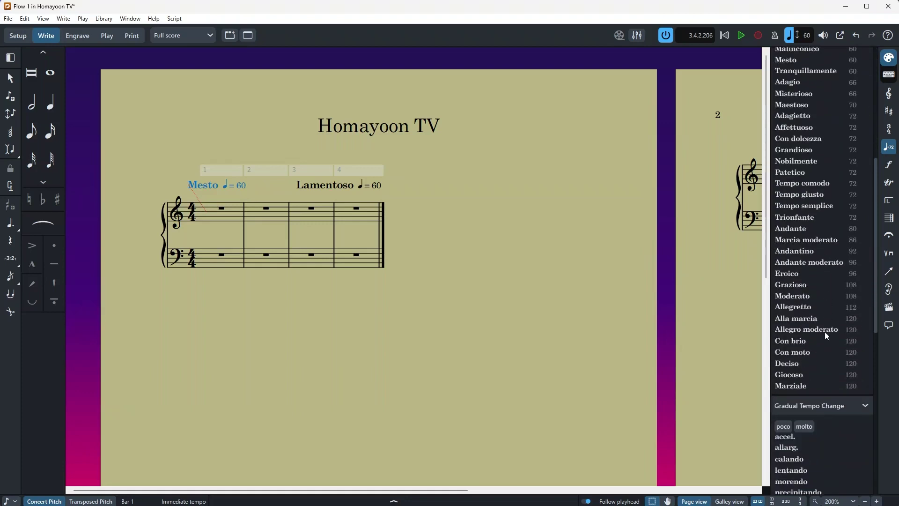
{"action": "scroll", "coordinate": [820, 351], "scroll_direction": "up", "scroll_amount": 1}
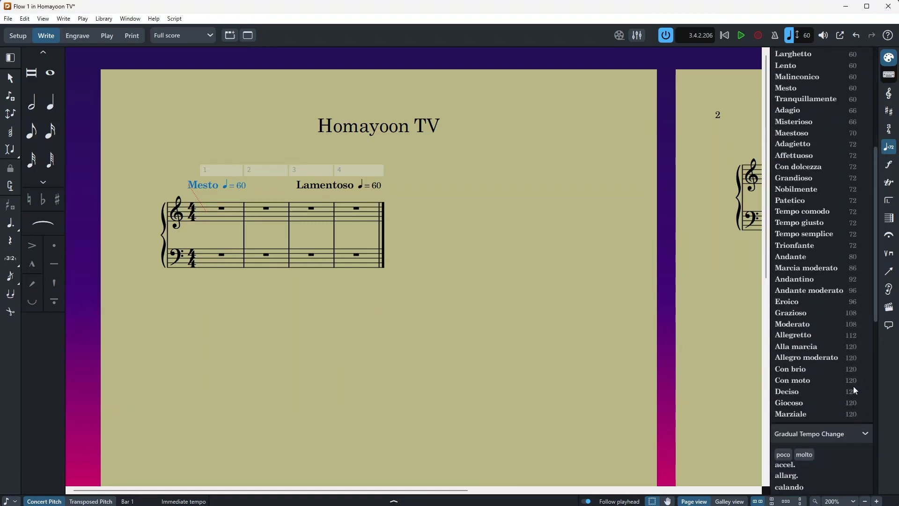
{"action": "scroll", "coordinate": [852, 179], "scroll_direction": "up", "scroll_amount": 1}
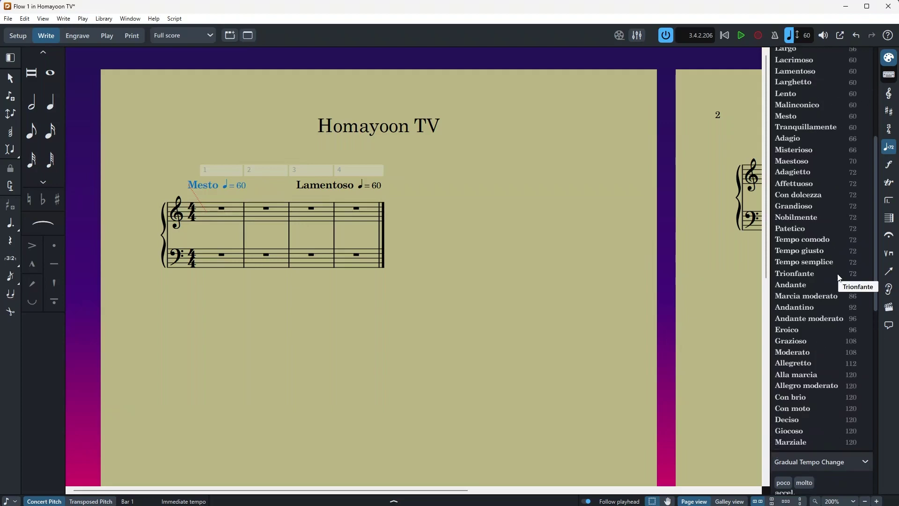
{"action": "scroll", "coordinate": [838, 277], "scroll_direction": "up", "scroll_amount": 3}
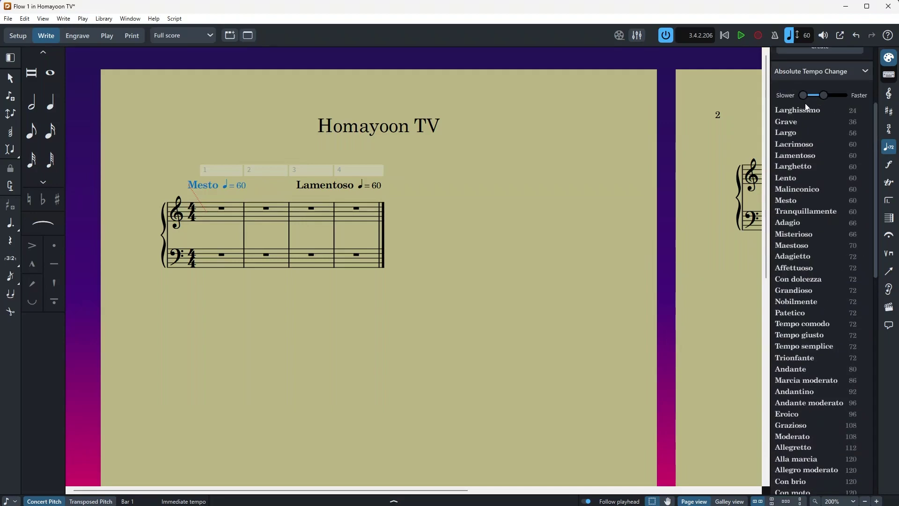
- Filter the tempo list to faster markings and change bar 1 to Allegrissimo ♩ = 176
{"action": "mouse_move", "coordinate": [827, 94]}
{"action": "left_mouse_down"}
{"action": "mouse_move", "coordinate": [841, 95]}
{"action": "mouse_move", "coordinate": [810, 94]}
{"action": "mouse_move", "coordinate": [850, 94]}
{"action": "mouse_move", "coordinate": [822, 92]}
{"action": "mouse_move", "coordinate": [830, 93]}
{"action": "left_mouse_up"}
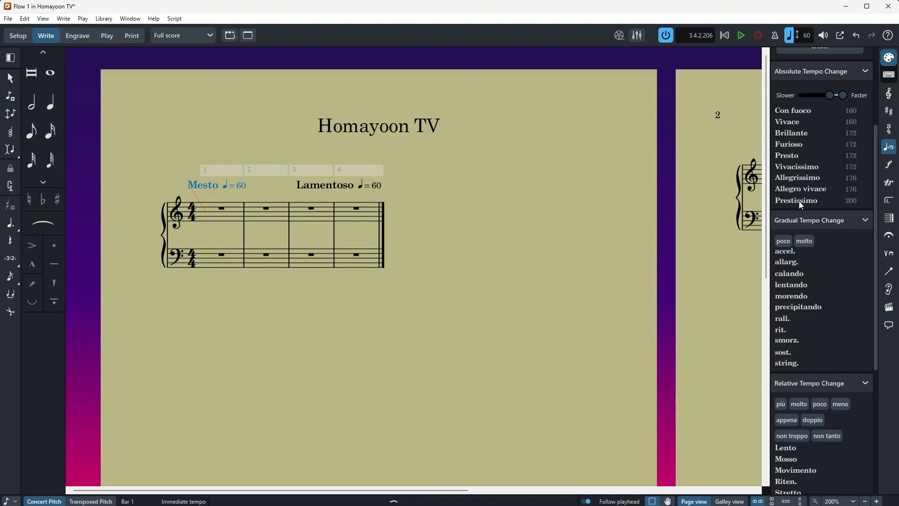
{"action": "left_click", "coordinate": [793, 178]}
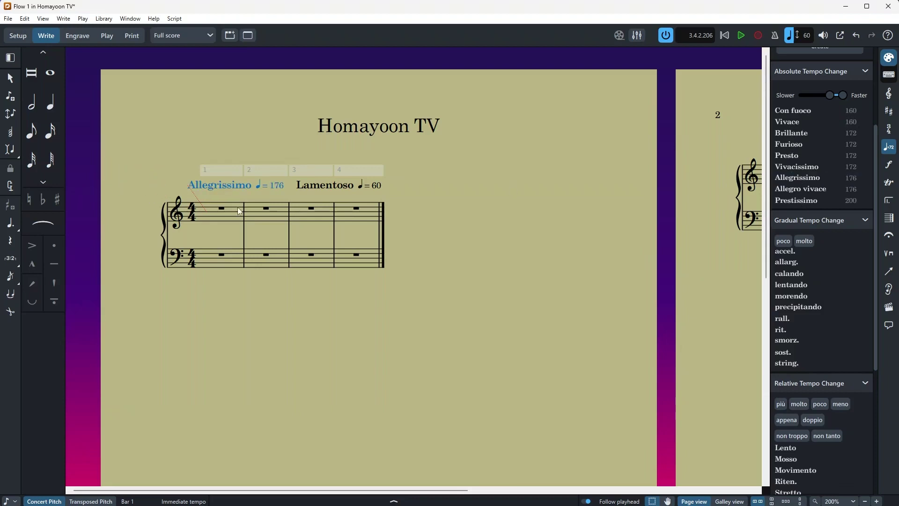
{"action": "left_click", "coordinate": [383, 295]}
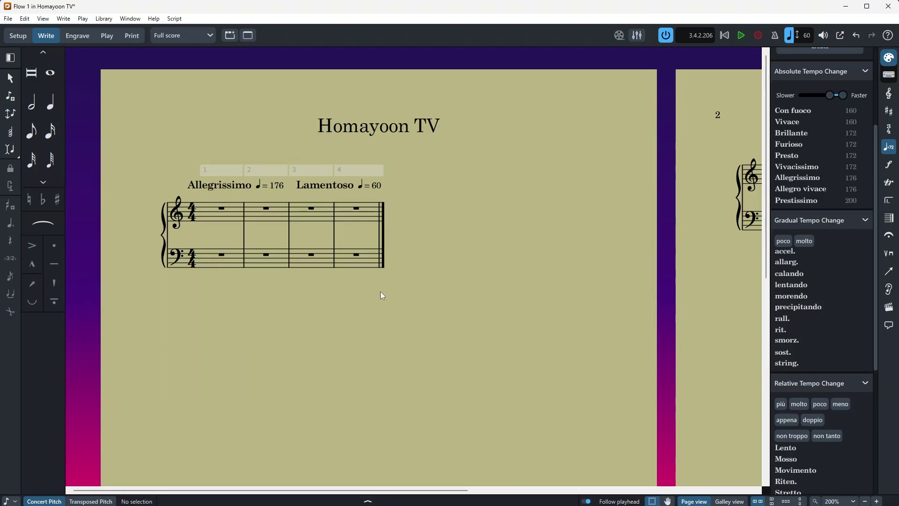
- Delete the Allegrissimo and Lamentoso tempo marks
{"action": "left_click", "coordinate": [261, 183]}
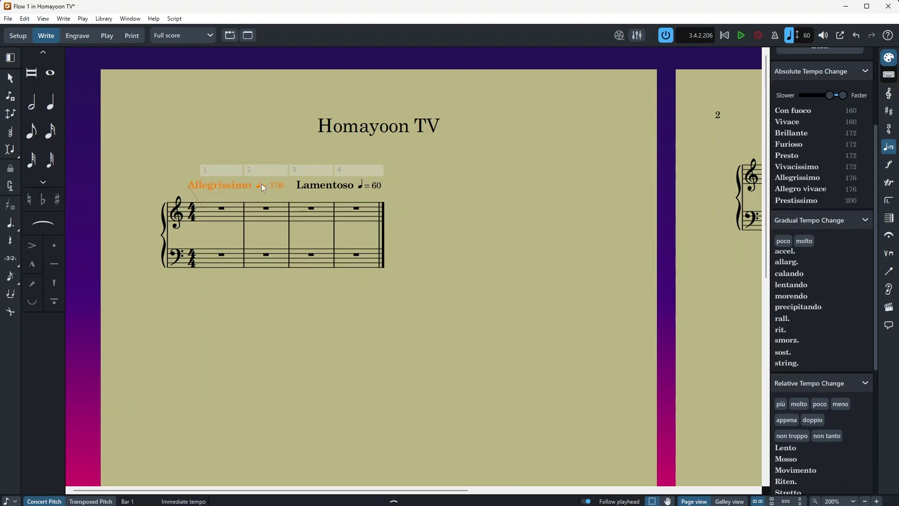
{"action": "key", "text": "Delete"}
{"action": "left_click", "coordinate": [317, 185]}
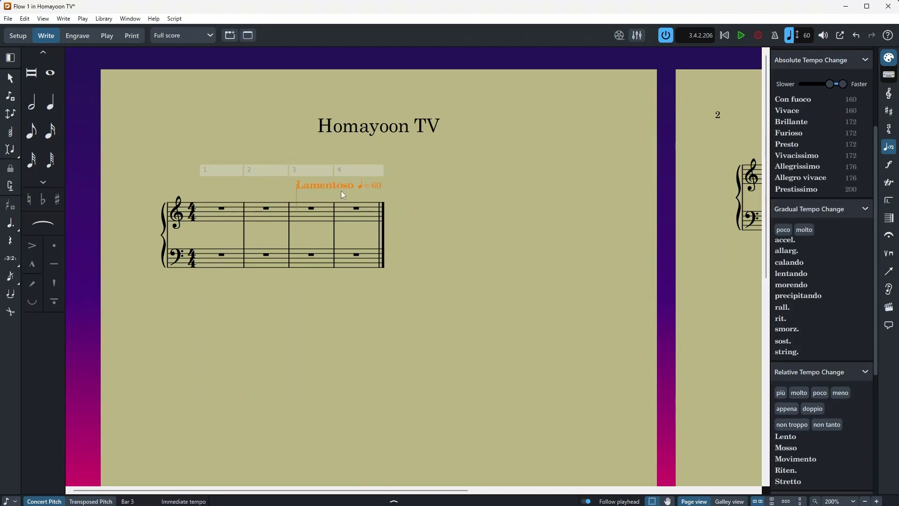
{"action": "key", "text": "Delete"}
- Add Adagio ♩ = 66 above bar 1 with Shift+T and the suggestion list
{"action": "left_click", "coordinate": [220, 212]}
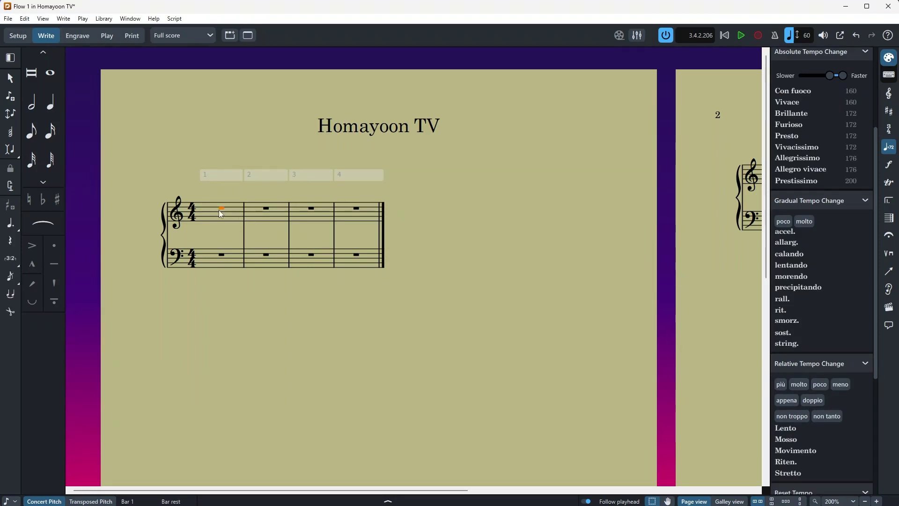
{"action": "key", "text": "shift+t"}
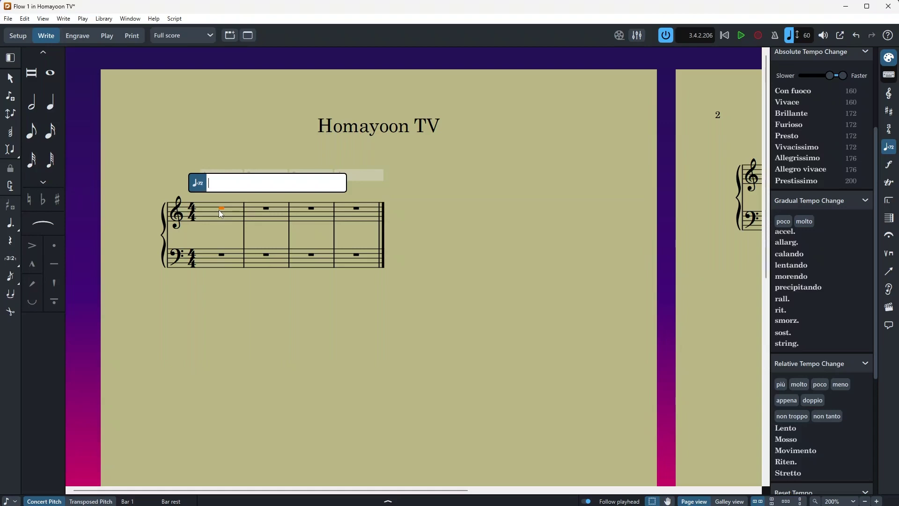
{"action": "type", "text": "ada"}
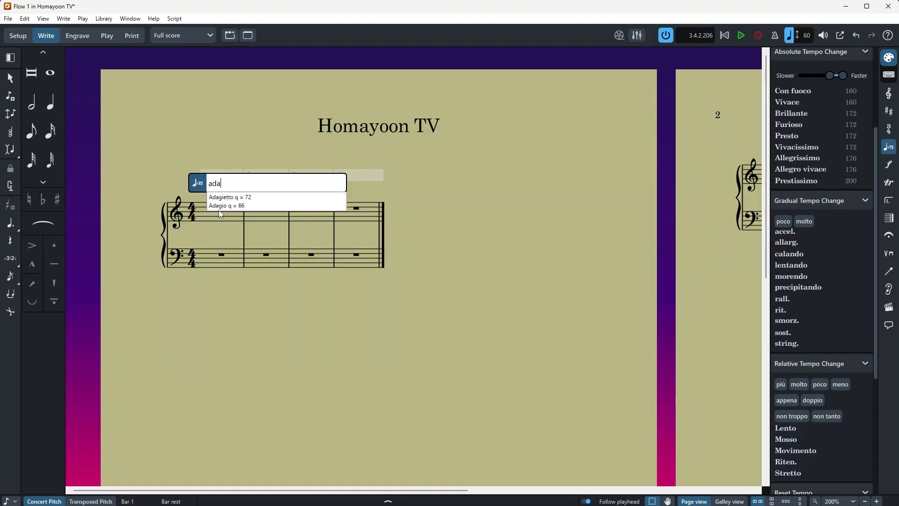
{"action": "type", "text": "gio"}
{"action": "key", "text": "Down"}
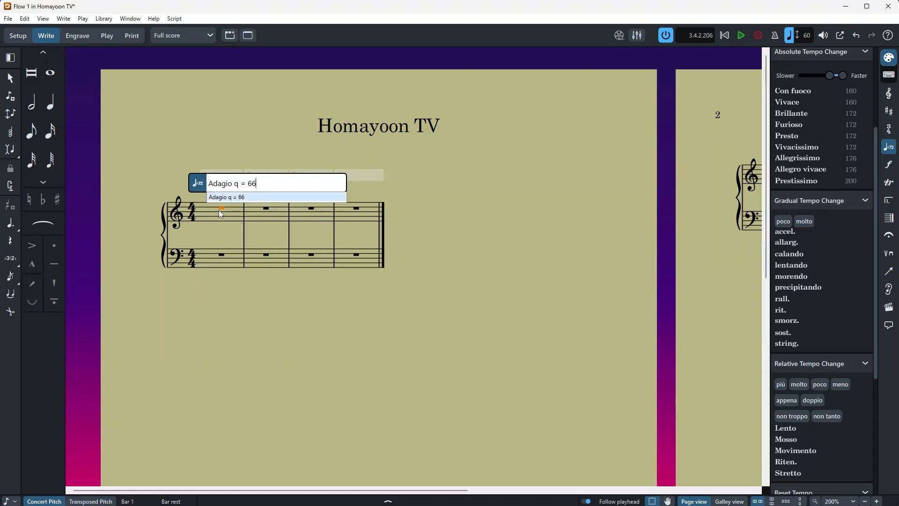
{"action": "key", "text": "Return"}
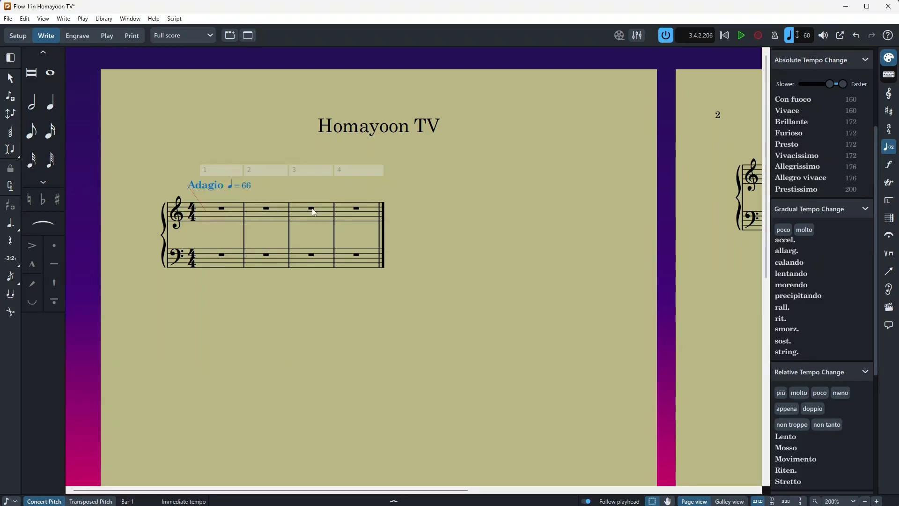
- Add a plain metronome mark, ♩ = 40, above bar 3
{"action": "left_click", "coordinate": [316, 212]}
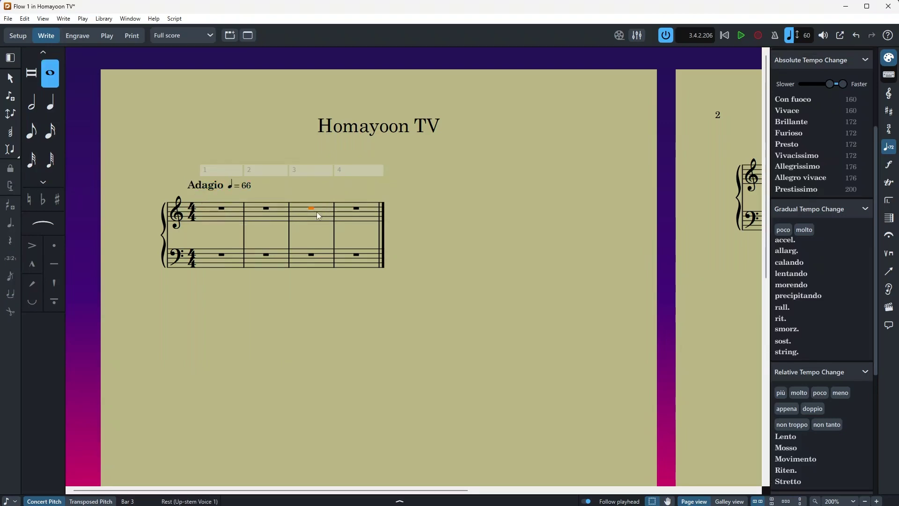
{"action": "key", "text": "shift+t"}
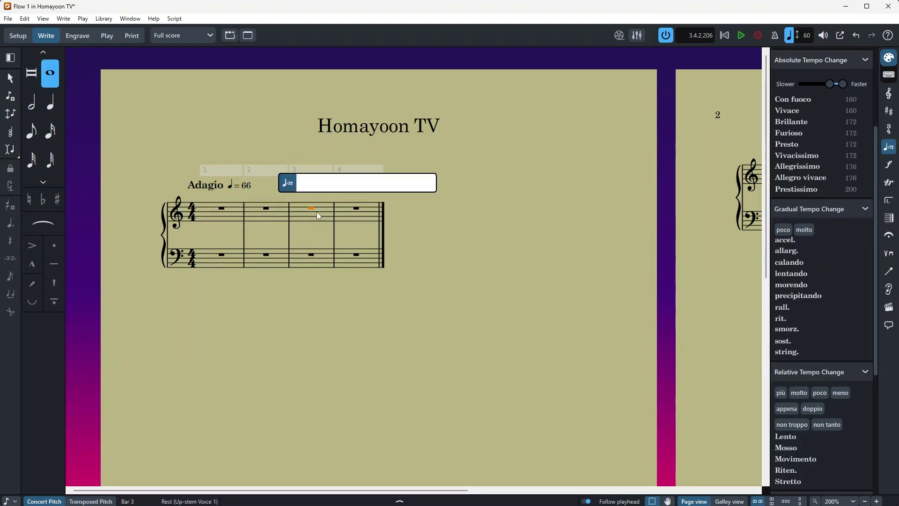
{"action": "type", "text": "q="}
{"action": "type", "text": "45"}
{"action": "key", "text": "Return"}
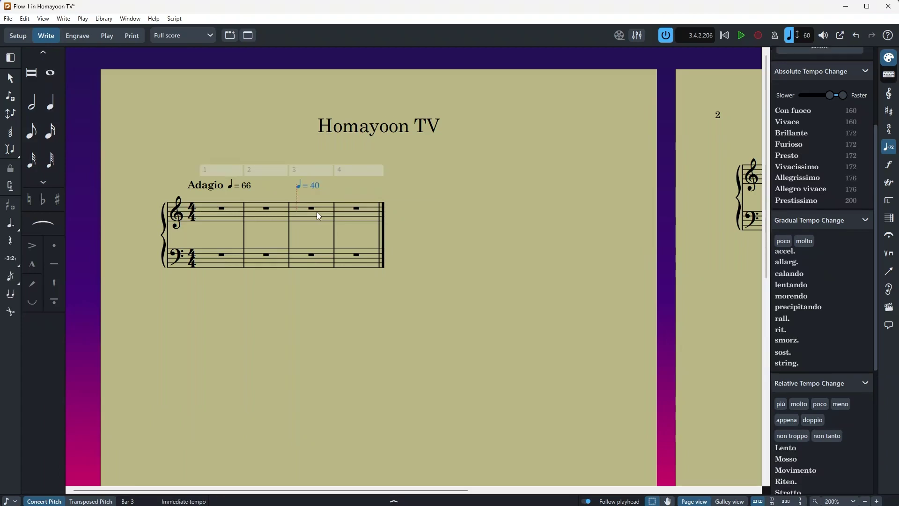
- Turn on poco, choose calando, and place poco calando above bar 4
{"action": "scroll", "coordinate": [796, 197], "scroll_direction": "up", "scroll_amount": 1}
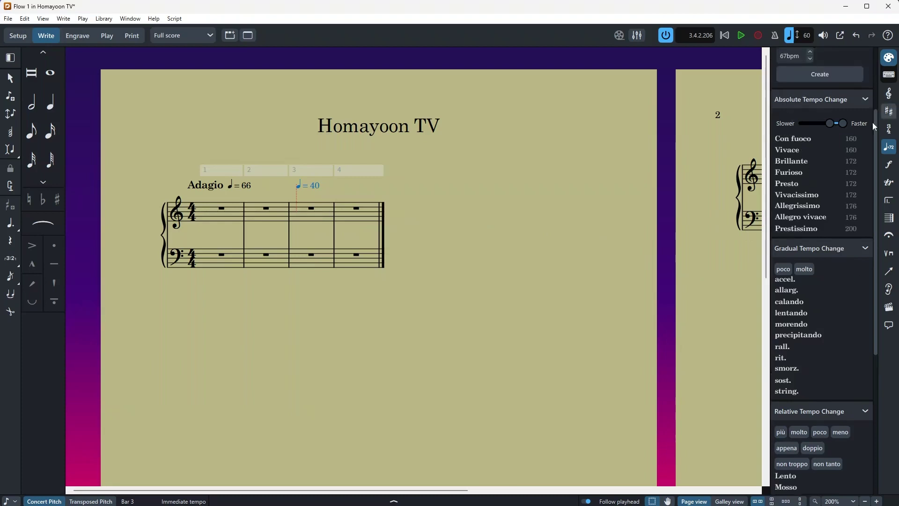
{"action": "scroll", "coordinate": [869, 244], "scroll_direction": "down", "scroll_amount": 1}
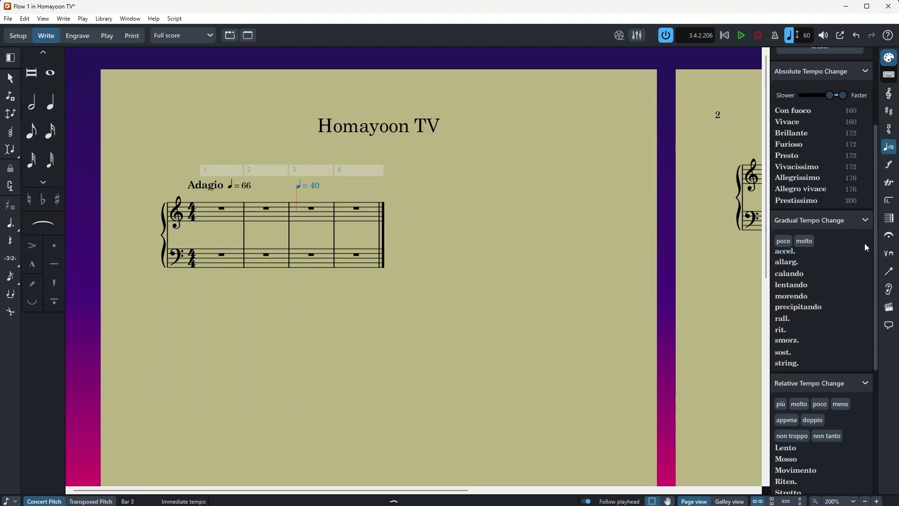
{"action": "left_click", "coordinate": [785, 240]}
{"action": "left_click", "coordinate": [311, 209]}
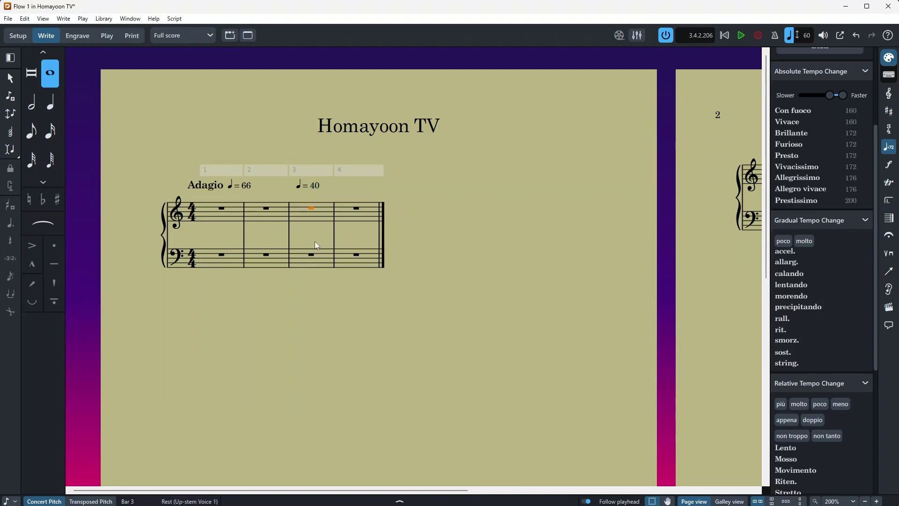
{"action": "key", "text": "Escape"}
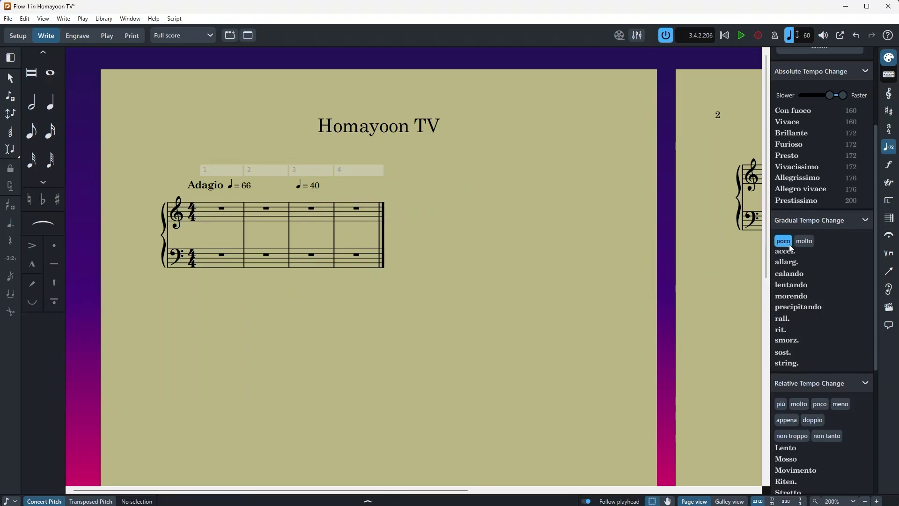
{"action": "left_click", "coordinate": [796, 274]}
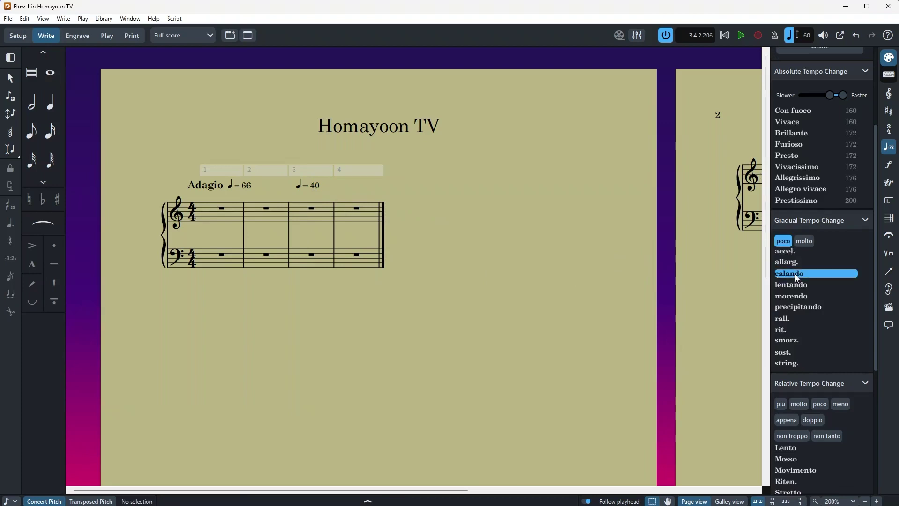
{"action": "left_click", "coordinate": [356, 209]}
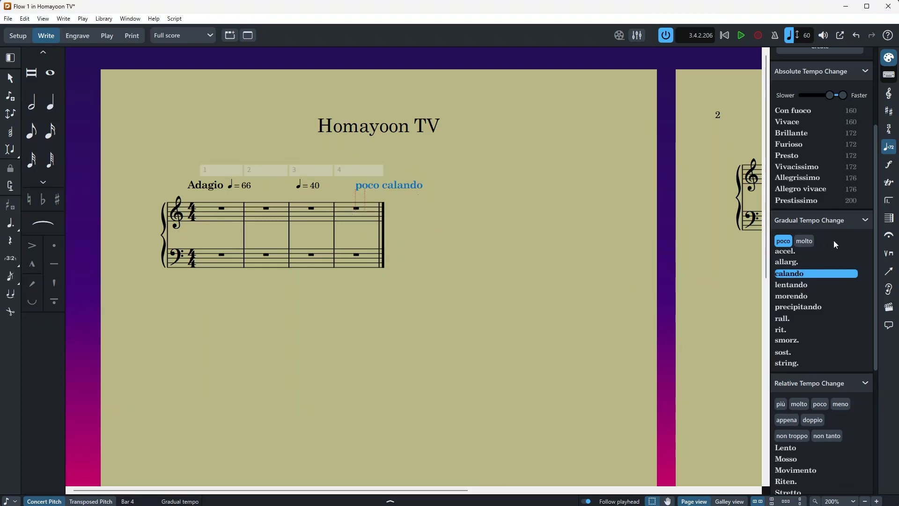
- Add a Stretto relative tempo above bar 2 by entering 'stre' in the tempo popover
{"action": "scroll", "coordinate": [831, 240], "scroll_direction": "down", "scroll_amount": 5}
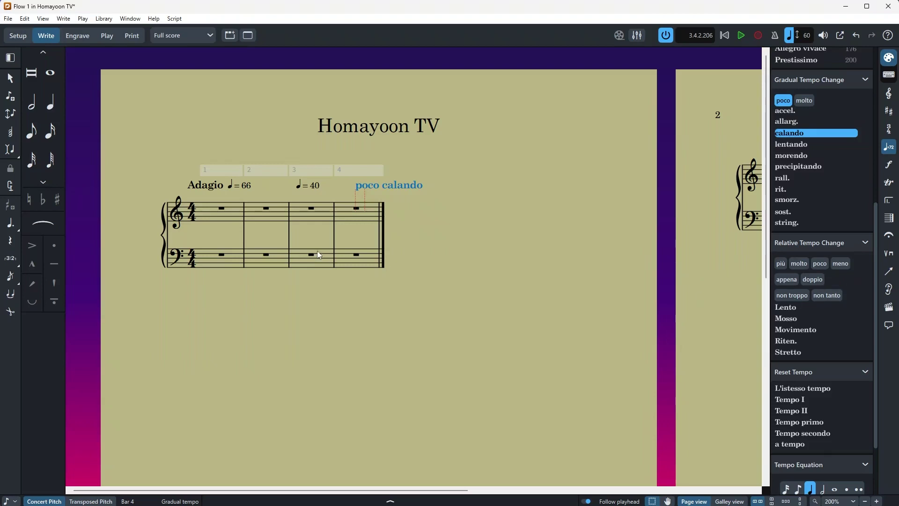
{"action": "key", "text": "Escape"}
{"action": "key", "text": "8"}
{"action": "key", "text": "shift+t"}
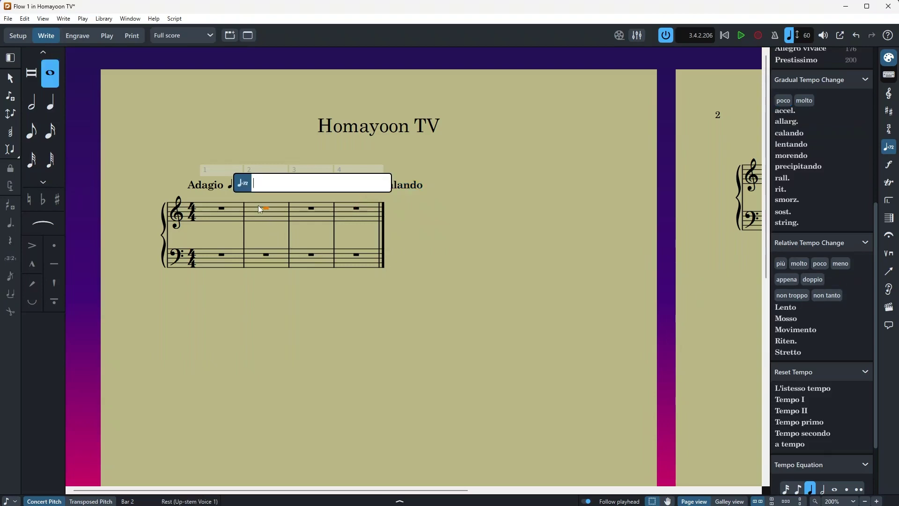
{"action": "type", "text": "stre"}
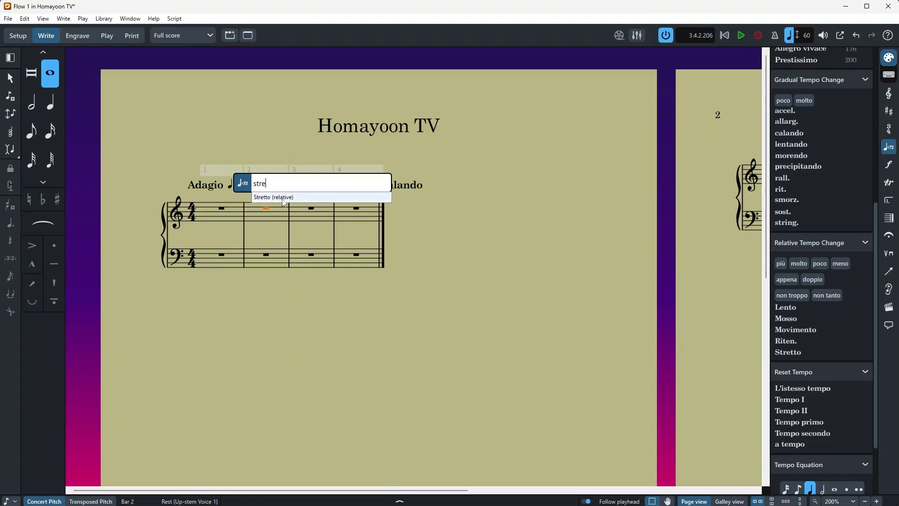
{"action": "key", "text": "Return"}
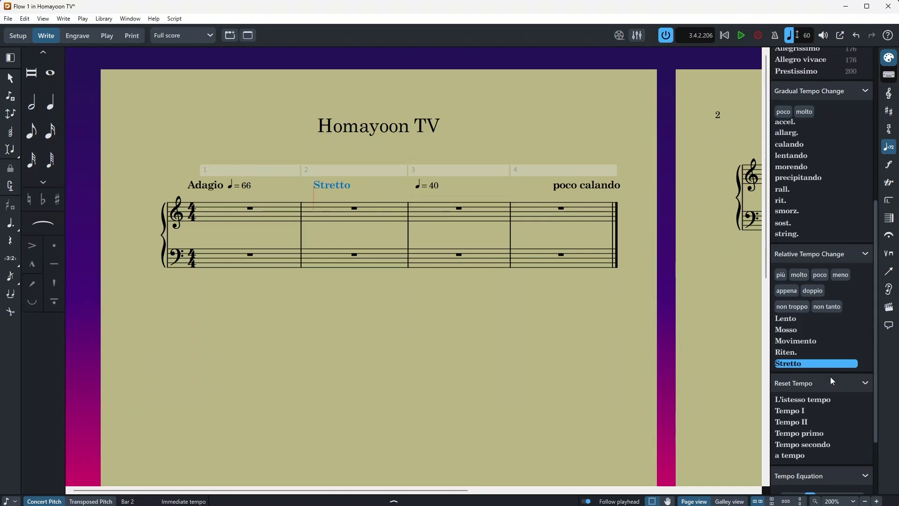
{"action": "scroll", "coordinate": [830, 377], "scroll_direction": "down", "scroll_amount": 2}
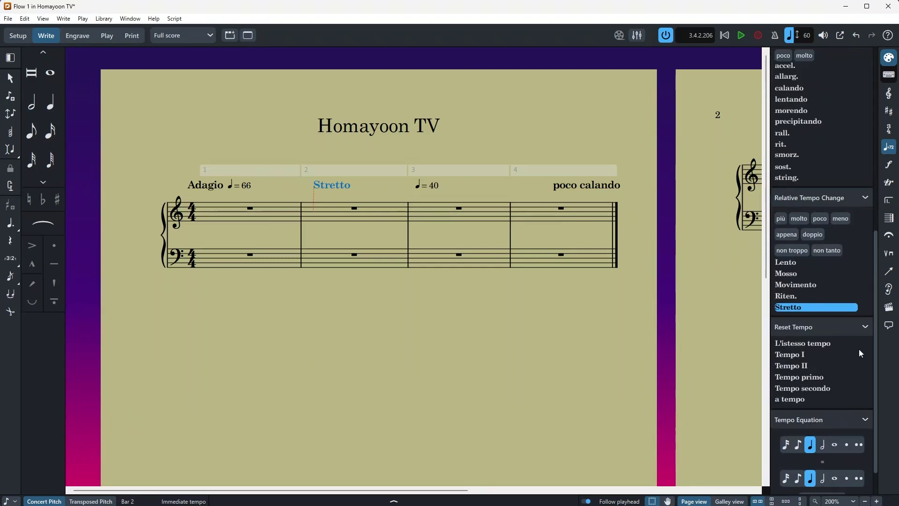
{"action": "scroll", "coordinate": [838, 435], "scroll_direction": "down", "scroll_amount": 2}
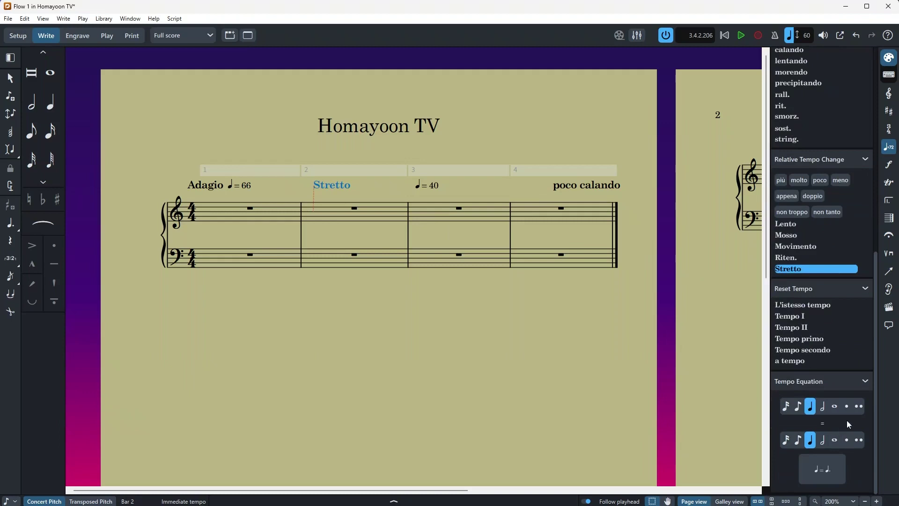
- Replace Stretto with a quarter-equals-dotted-quarter tempo equation
{"action": "left_click", "coordinate": [809, 407]}
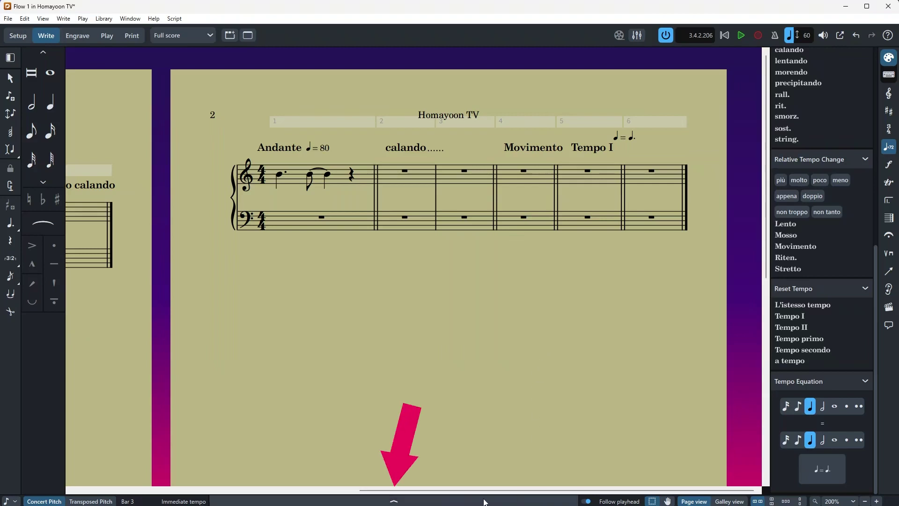
- Show the Properties panel and inspect Andante, calando, Movimento and the tempo equation in turn
{"action": "left_click", "coordinate": [394, 500]}
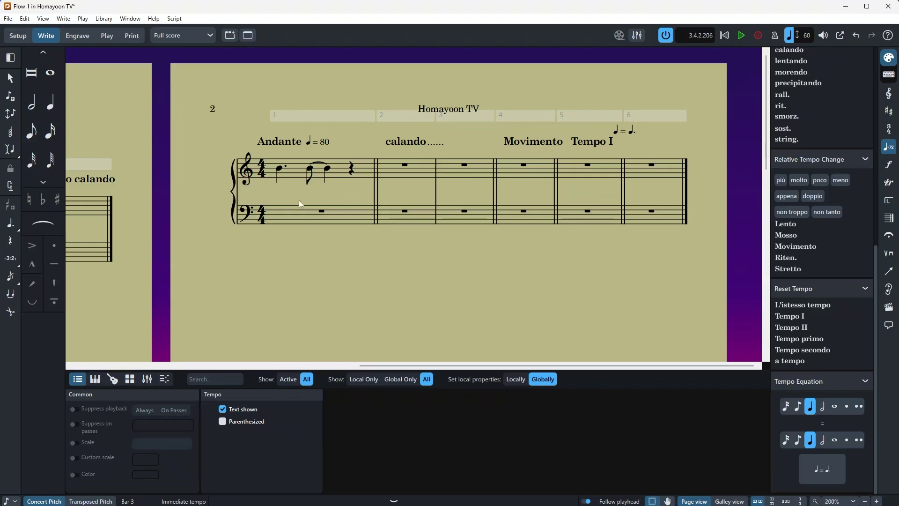
{"action": "left_click", "coordinate": [308, 141]}
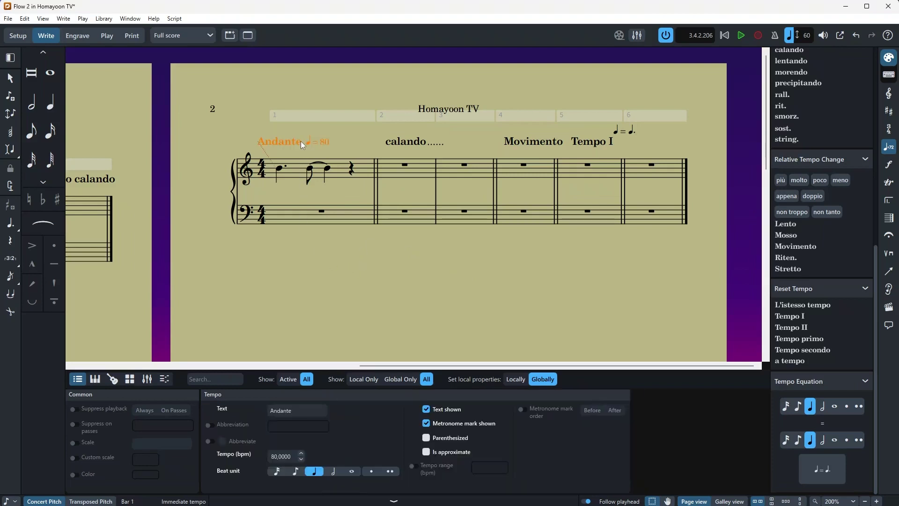
{"action": "left_click", "coordinate": [401, 140]}
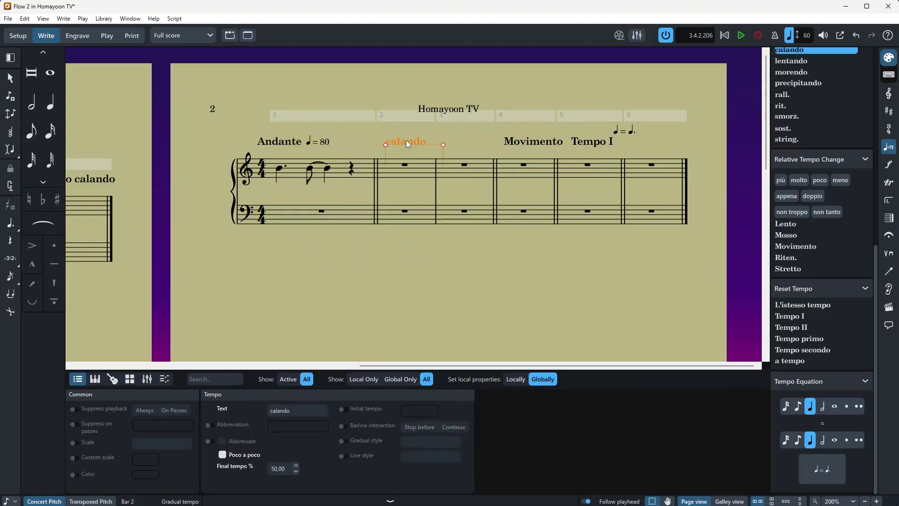
{"action": "left_click", "coordinate": [522, 139]}
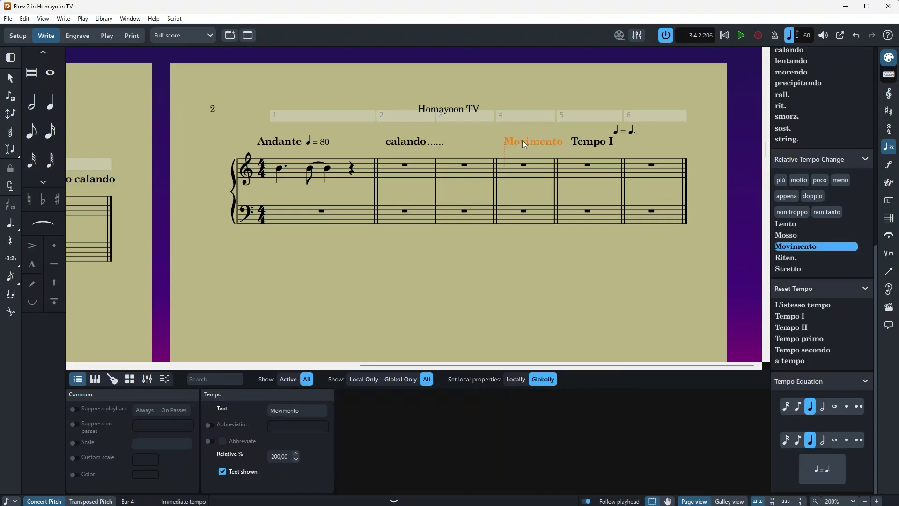
{"action": "key", "text": "Right"}
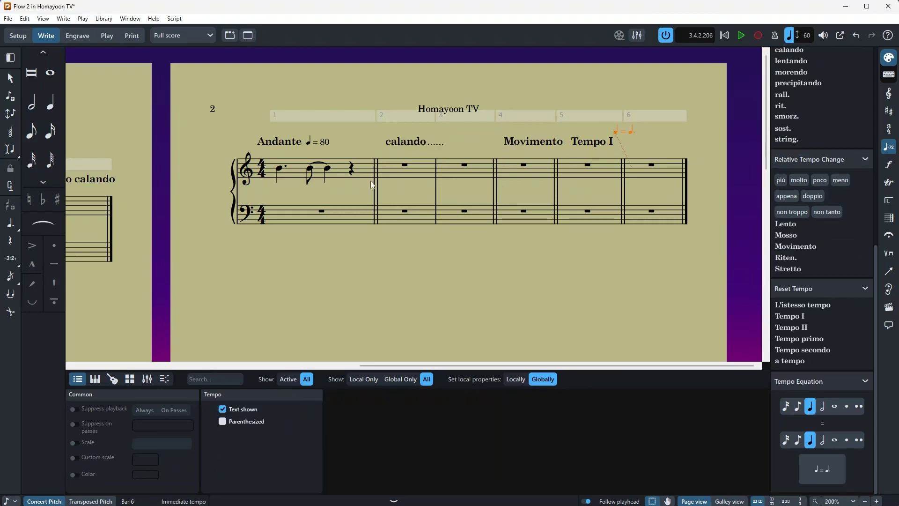
- Give the Andante mark the abbreviation 'And.' while keeping the full word displayed
{"action": "left_click", "coordinate": [282, 142]}
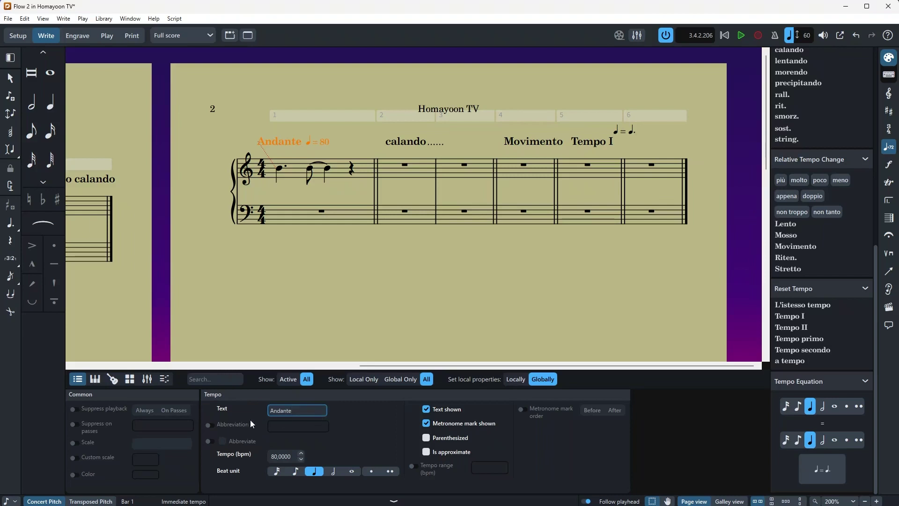
{"action": "left_click", "coordinate": [208, 425]}
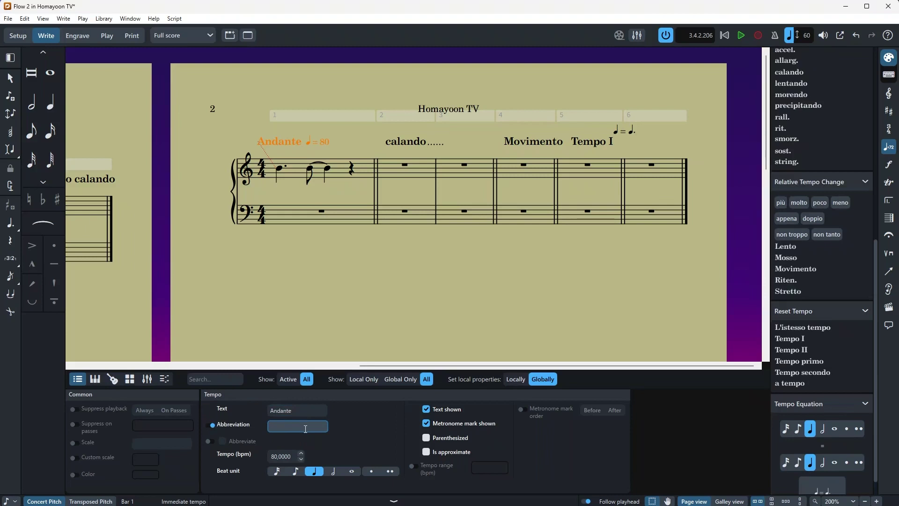
{"action": "type", "text": "And."}
{"action": "left_click", "coordinate": [353, 423]}
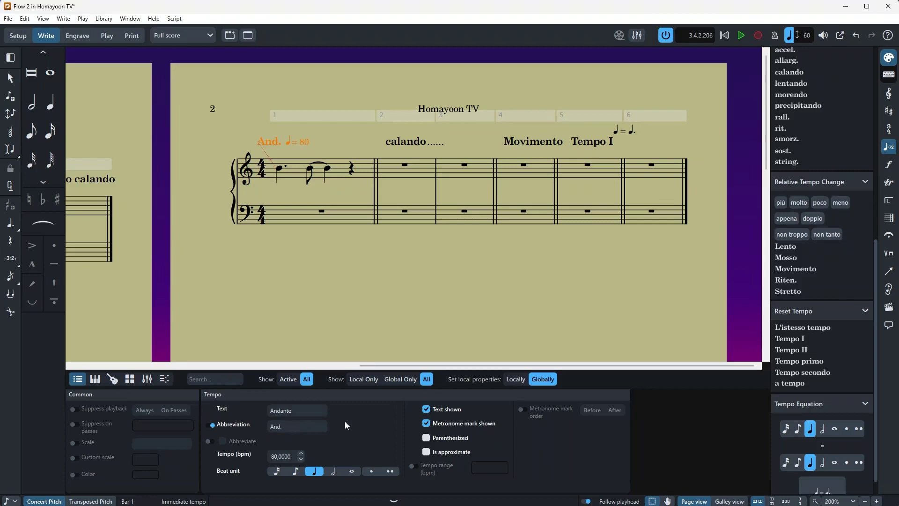
{"action": "left_click", "coordinate": [209, 441]}
{"action": "left_click", "coordinate": [222, 441]}
{"action": "left_click", "coordinate": [223, 442]}
- Set the Andante tempo to 90 bpm, keeping a quarter-note beat unit
{"action": "double_click", "coordinate": [275, 457]}
{"action": "triple_click", "coordinate": [291, 457]}
{"action": "key", "text": "Return"}
{"action": "left_click", "coordinate": [295, 471]}
{"action": "left_click", "coordinate": [314, 471]}
{"action": "left_click", "coordinate": [330, 472]}
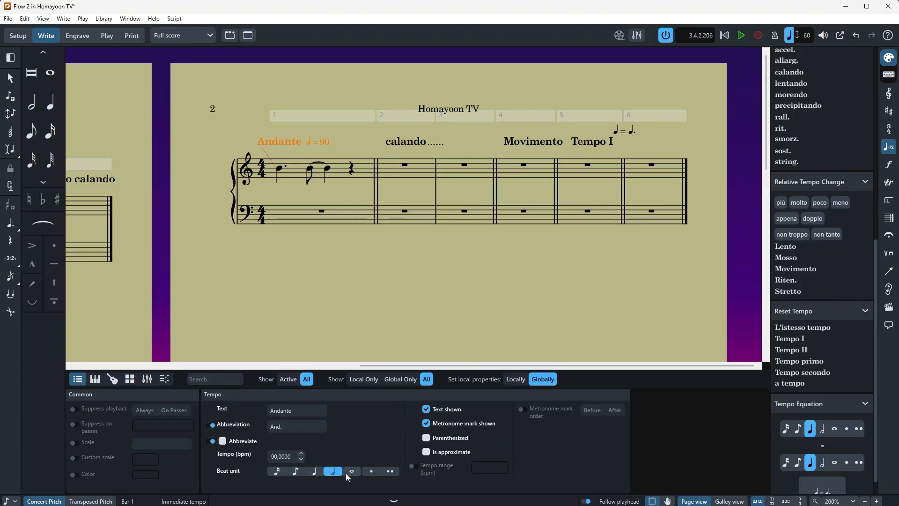
{"action": "left_click", "coordinate": [313, 472]}
- Toggle the Andante text and metronome mark visibility off and back on
{"action": "left_click", "coordinate": [451, 410]}
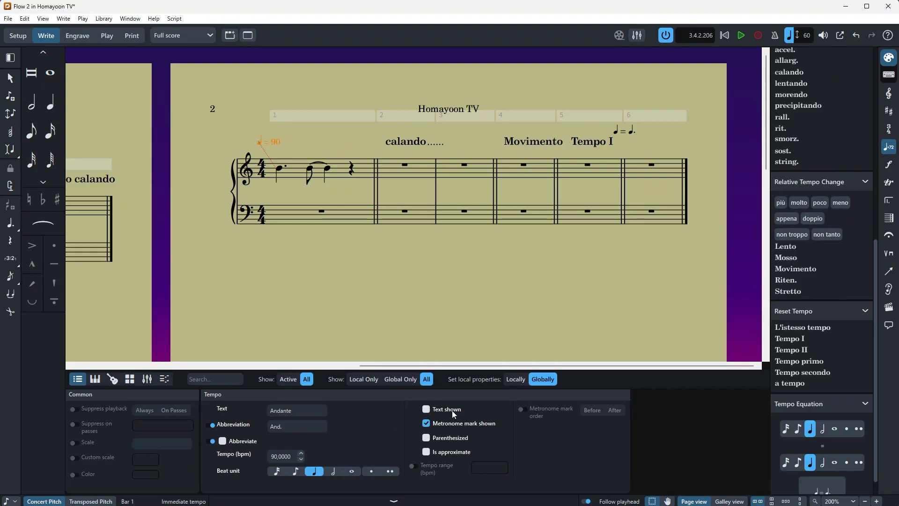
{"action": "left_click", "coordinate": [479, 423]}
{"action": "left_click", "coordinate": [478, 424]}
{"action": "double_click", "coordinate": [479, 424]}
- Leave the metronome mark unparenthesized and mark it approximate, reading ♩ = c. 90
{"action": "left_click", "coordinate": [459, 440]}
{"action": "left_click", "coordinate": [459, 439]}
{"action": "left_click", "coordinate": [459, 439]}
{"action": "left_click", "coordinate": [459, 452]}
- Make the Andante metronome mark read ♩ circa 90, with 'circa' spelled out and no equals sign
{"action": "left_click", "coordinate": [437, 453]}
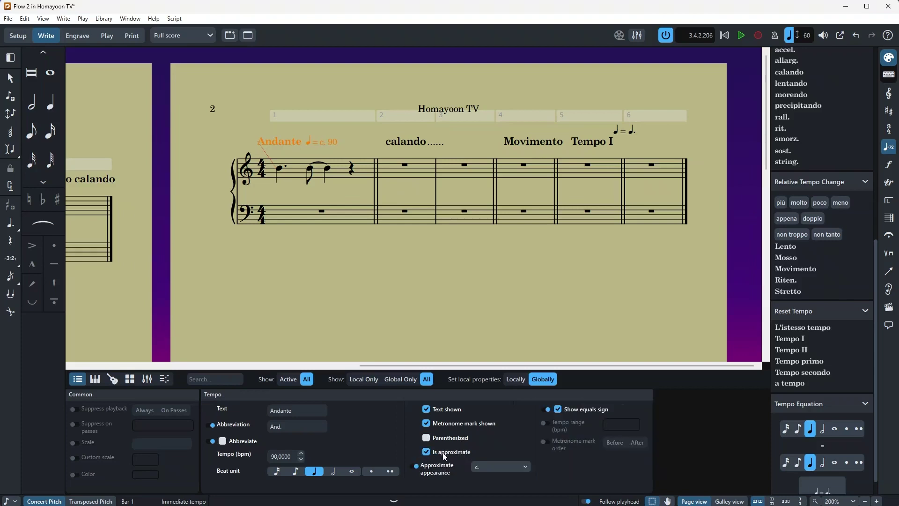
{"action": "left_click", "coordinate": [449, 454]}
{"action": "left_click", "coordinate": [507, 466]}
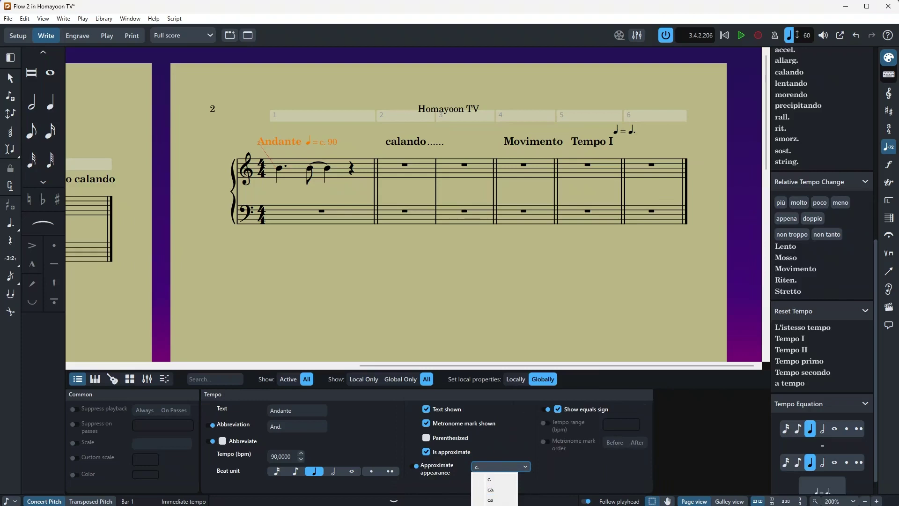
{"action": "left_click", "coordinate": [510, 505]}
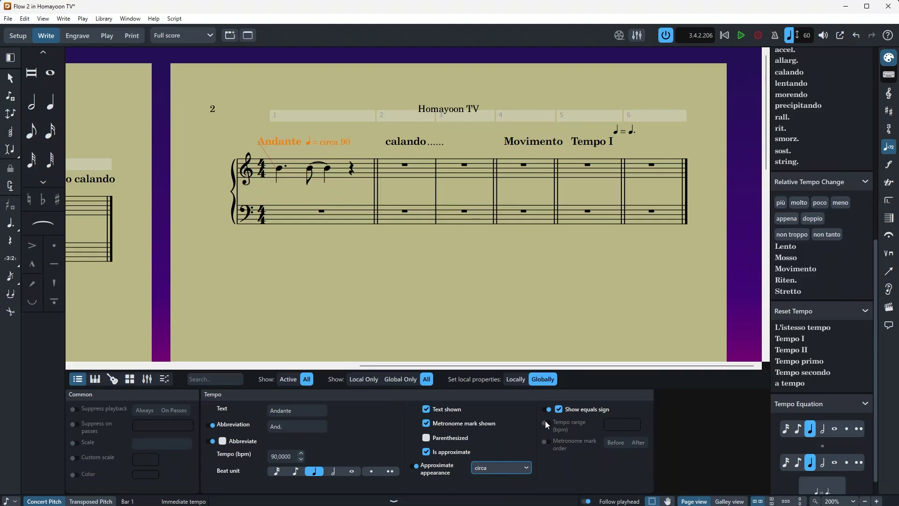
{"action": "left_click", "coordinate": [558, 410]}
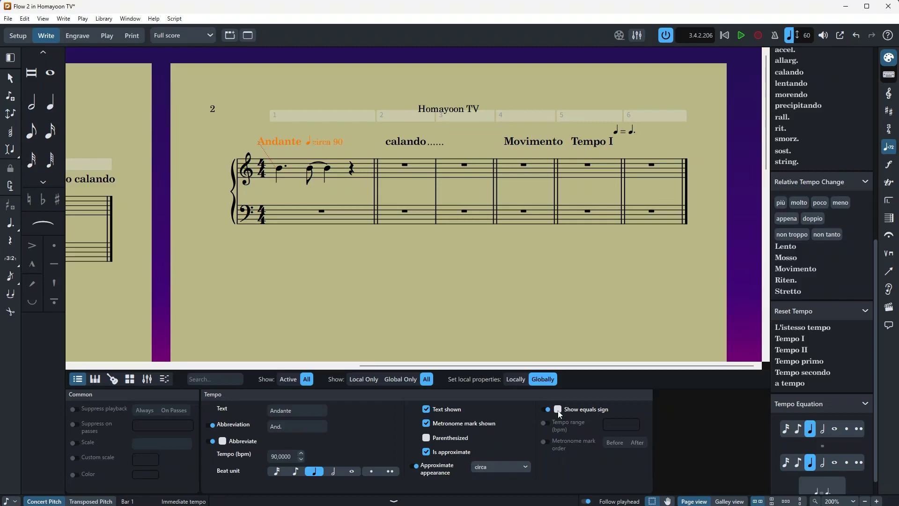
{"action": "left_click", "coordinate": [558, 410]}
{"action": "left_click", "coordinate": [558, 410]}
- Turn the Andante metronome mark into a 72–90 tempo range
{"action": "left_click", "coordinate": [545, 424]}
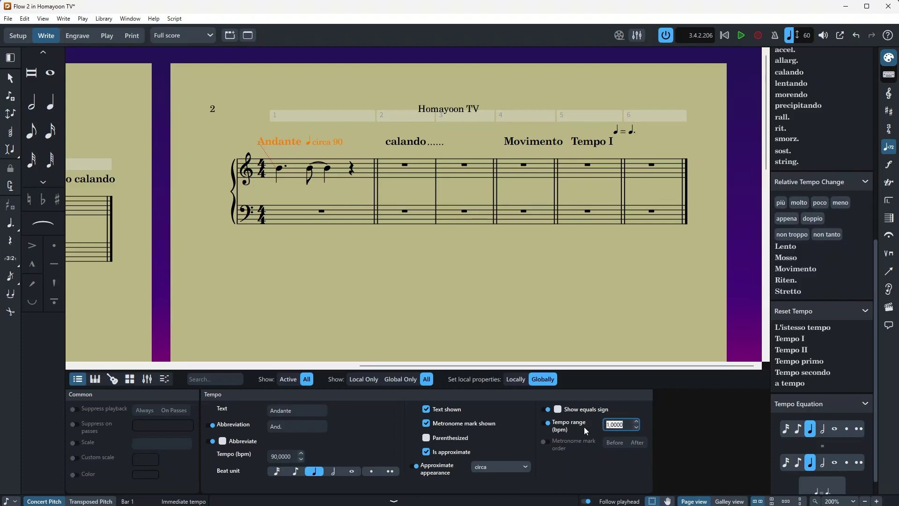
{"action": "type", "text": "72"}
{"action": "left_click", "coordinate": [600, 459]}
- Place the metronome mark before the word Andante
{"action": "left_click", "coordinate": [544, 441]}
{"action": "left_click", "coordinate": [633, 441]}
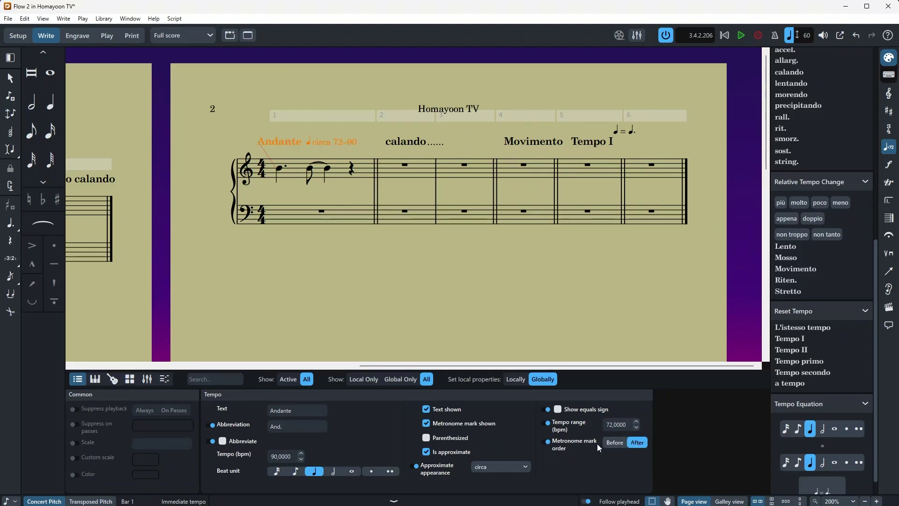
{"action": "left_click", "coordinate": [611, 443]}
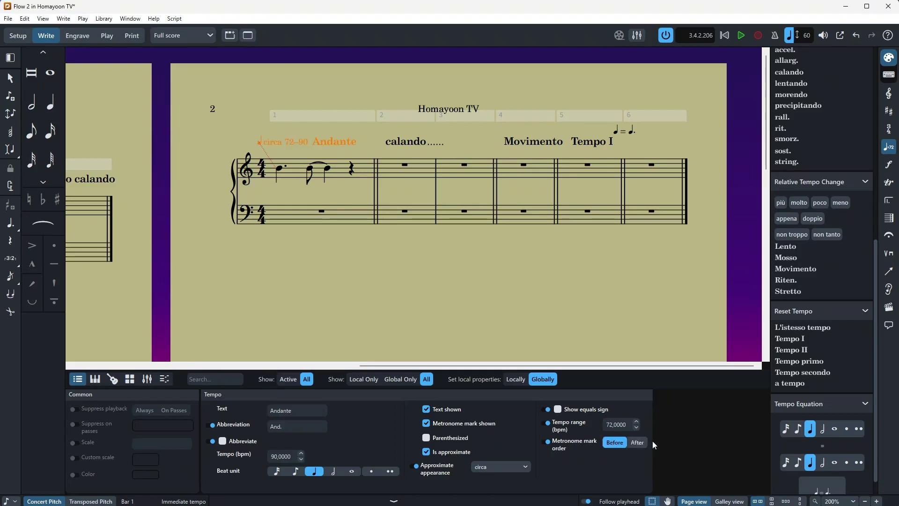
{"action": "left_click", "coordinate": [639, 443]}
{"action": "left_click", "coordinate": [616, 443]}
- Select the calando and stretch its span to the end of bar 3
{"action": "left_click", "coordinate": [418, 141]}
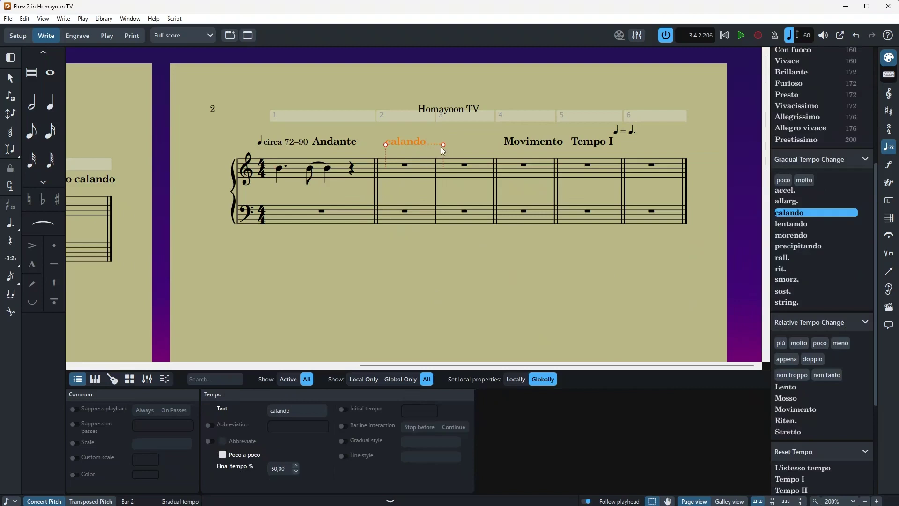
{"action": "left_click_drag", "start_coordinate": [443, 145], "coordinate": [502, 138]}
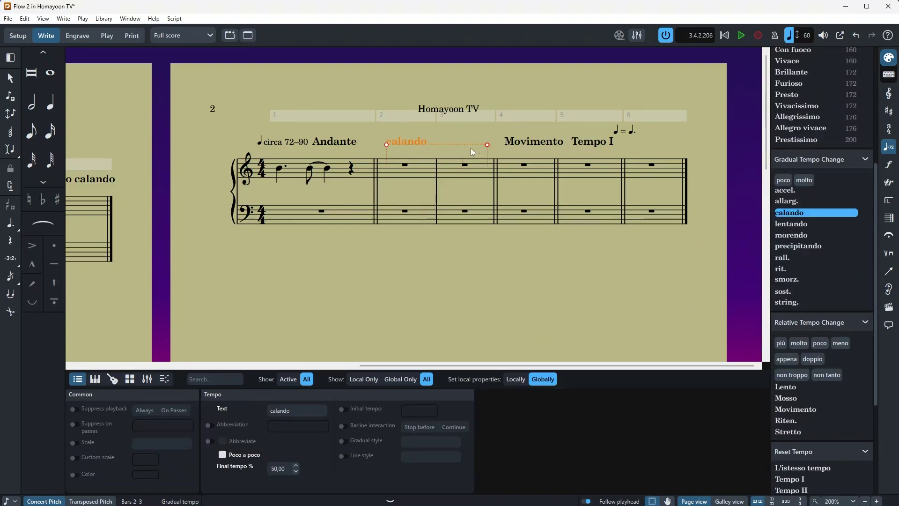
{"action": "left_click_drag", "start_coordinate": [448, 145], "coordinate": [489, 144]}
{"action": "mouse_move", "coordinate": [386, 144]}
{"action": "left_mouse_down"}
{"action": "mouse_move", "coordinate": [341, 145]}
{"action": "mouse_move", "coordinate": [405, 143]}
{"action": "mouse_move", "coordinate": [383, 145]}
{"action": "left_mouse_up"}
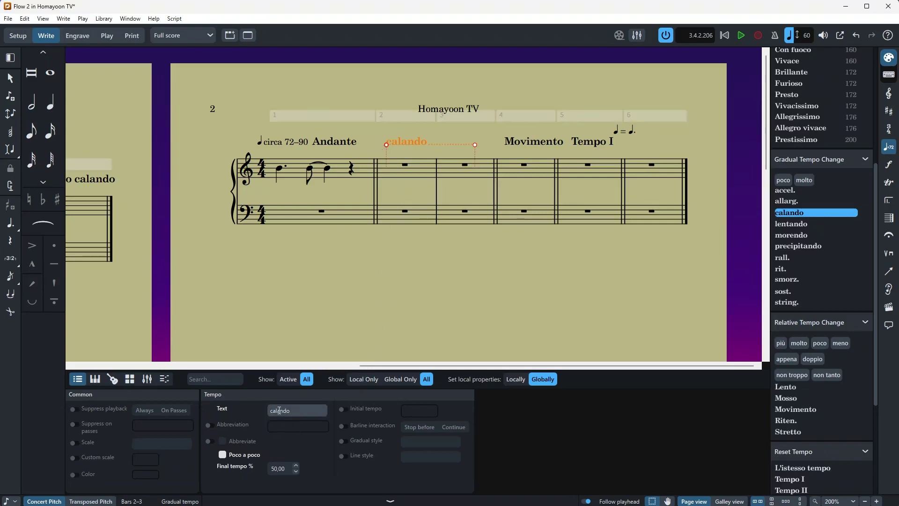
- Leave poco a poco off the calando and check its 50% final tempo
{"action": "left_click", "coordinate": [224, 457]}
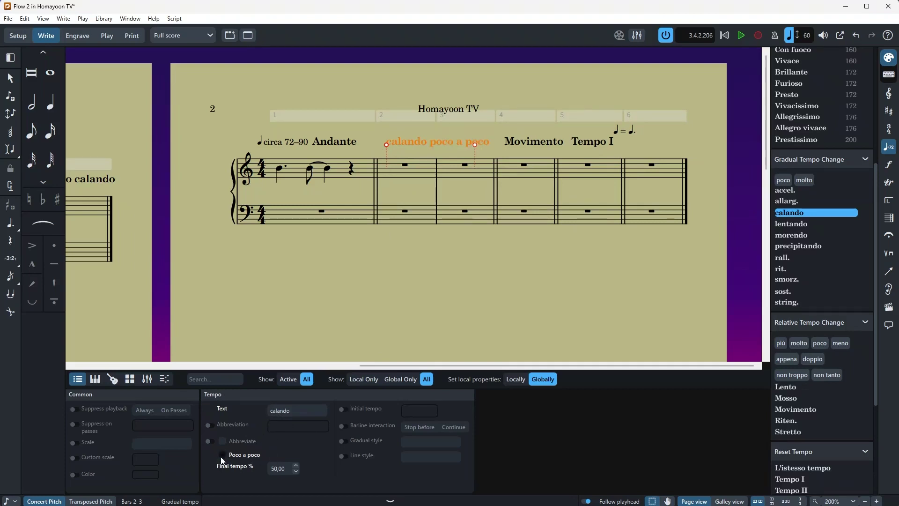
{"action": "left_click", "coordinate": [222, 457]}
{"action": "left_click", "coordinate": [222, 457]}
{"action": "left_click", "coordinate": [221, 457]}
{"action": "left_click", "coordinate": [270, 471]}
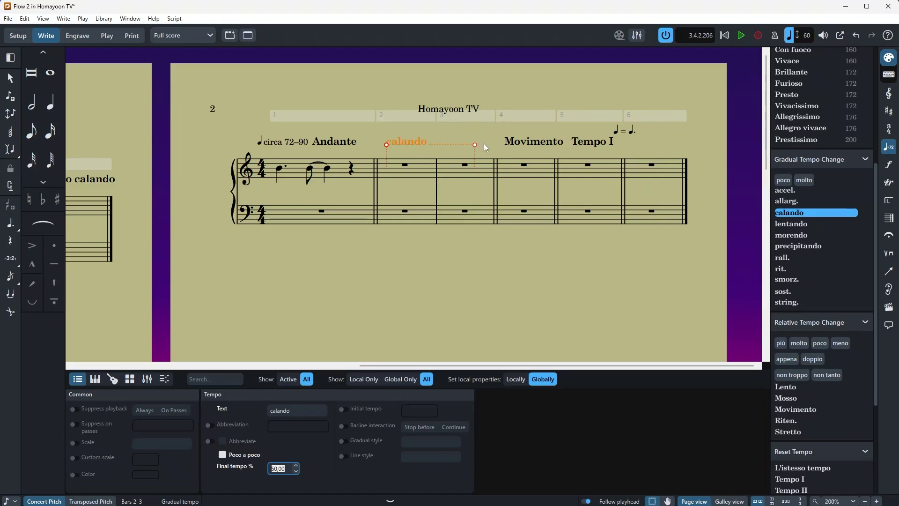
- Drag the calando's end out to Movimento, then back to the end of bar 3
{"action": "left_click_drag", "start_coordinate": [475, 145], "coordinate": [603, 145]}
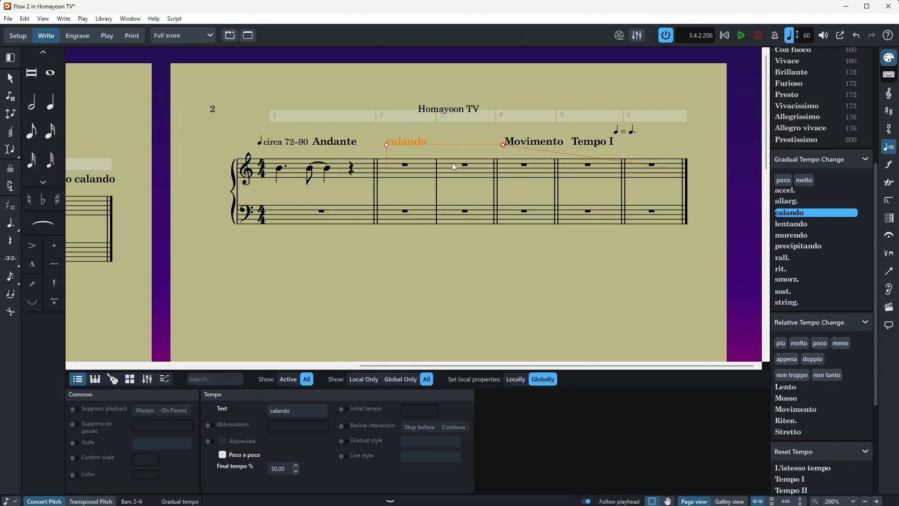
{"action": "left_click_drag", "start_coordinate": [502, 145], "coordinate": [485, 145]}
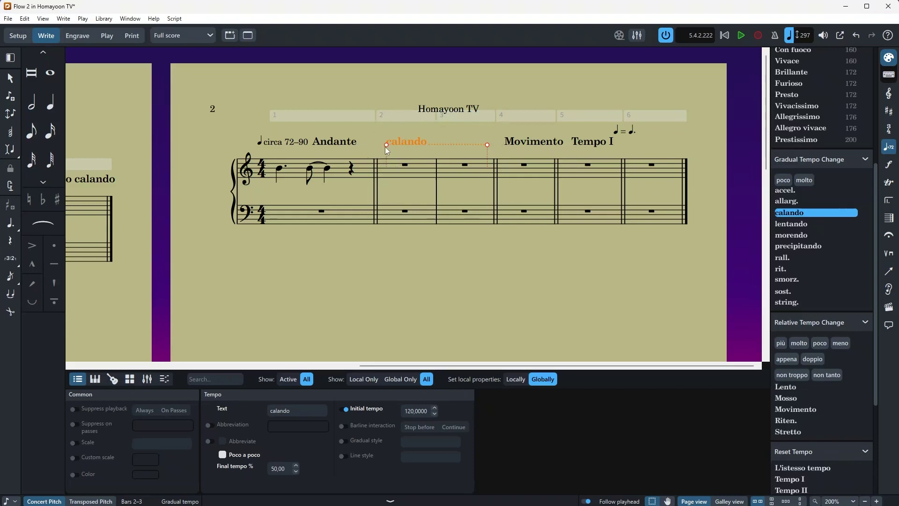
- Make the calando stop before the barline and use a continuation-line gradual style
{"action": "left_click", "coordinate": [346, 425]}
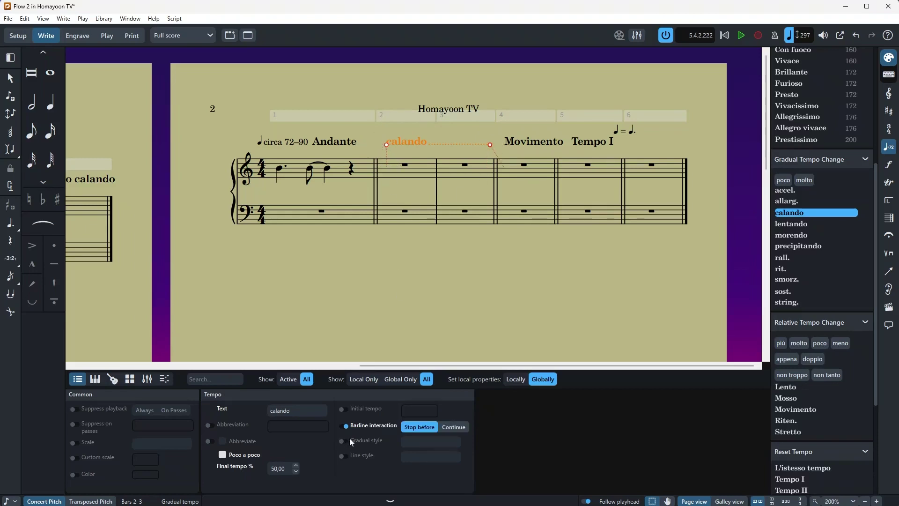
{"action": "left_click", "coordinate": [346, 440]}
{"action": "left_click", "coordinate": [442, 441]}
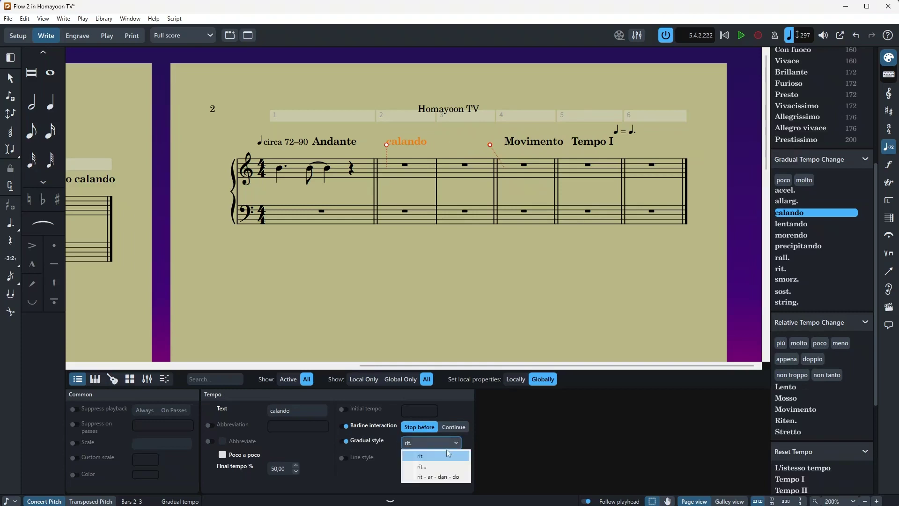
{"action": "left_click", "coordinate": [452, 465]}
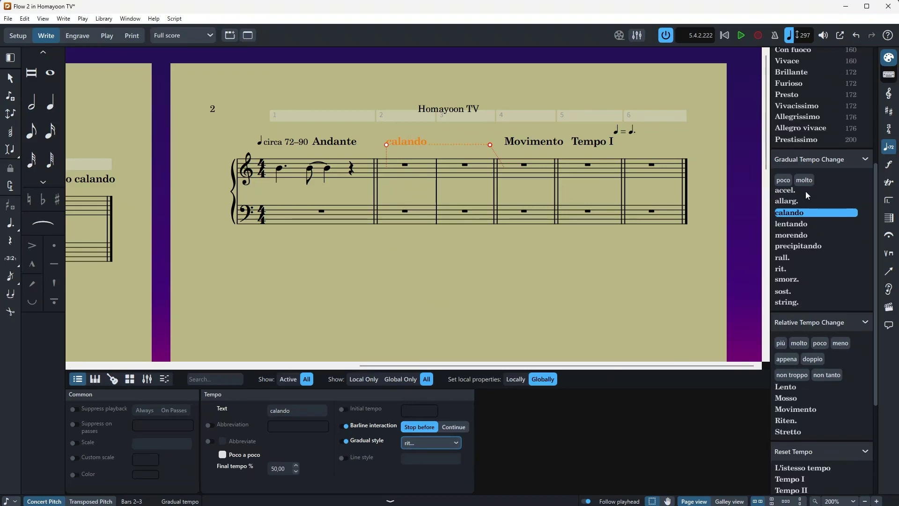
- Change the calando to rit., trying the continuation-line and rit-ar-dan-do gradual styles
{"action": "left_click", "coordinate": [803, 268]}
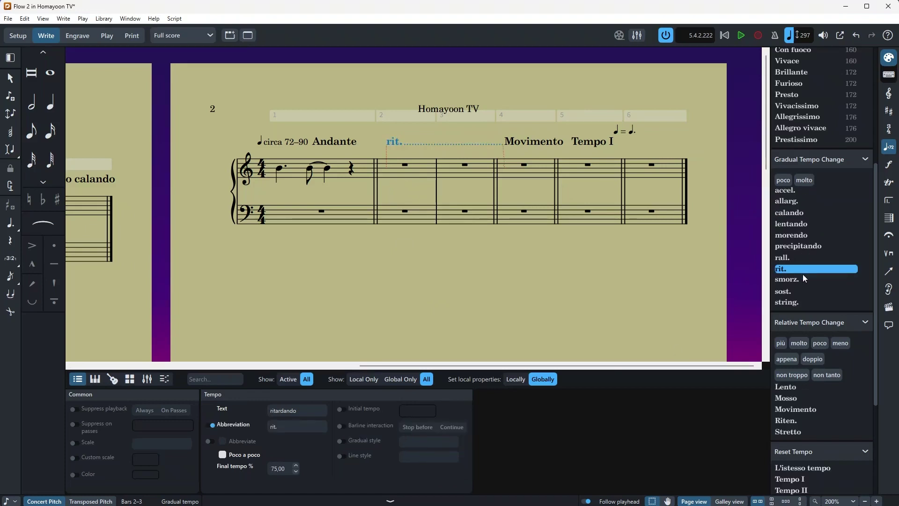
{"action": "left_click", "coordinate": [394, 135]}
{"action": "left_click", "coordinate": [394, 142]}
{"action": "left_click", "coordinate": [340, 441]}
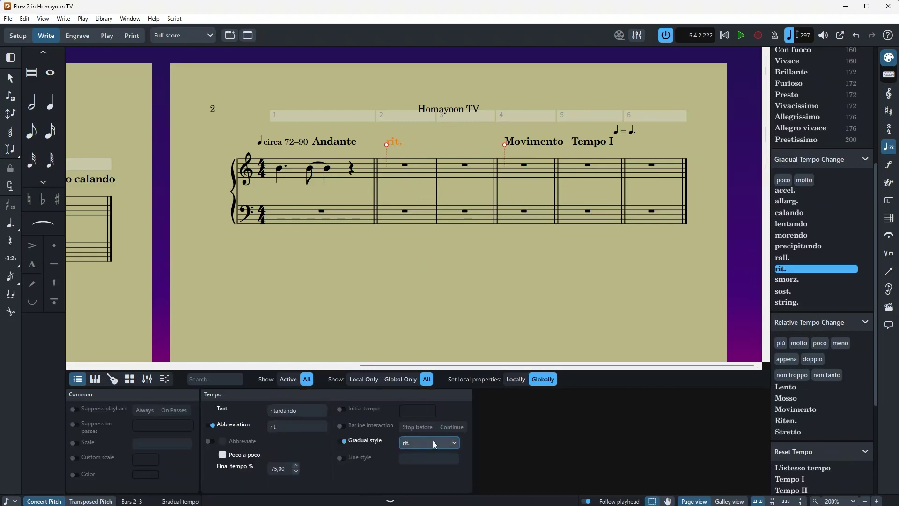
{"action": "left_click", "coordinate": [434, 444]}
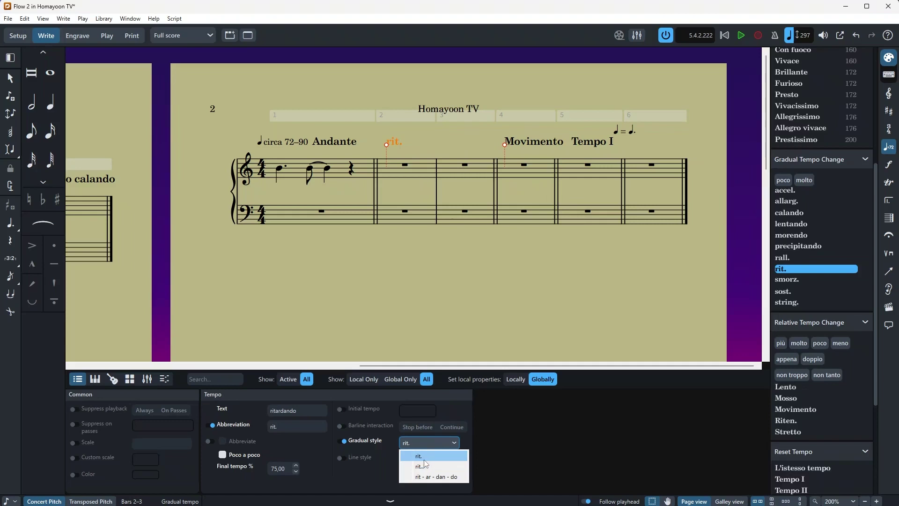
{"action": "left_click", "coordinate": [448, 465]}
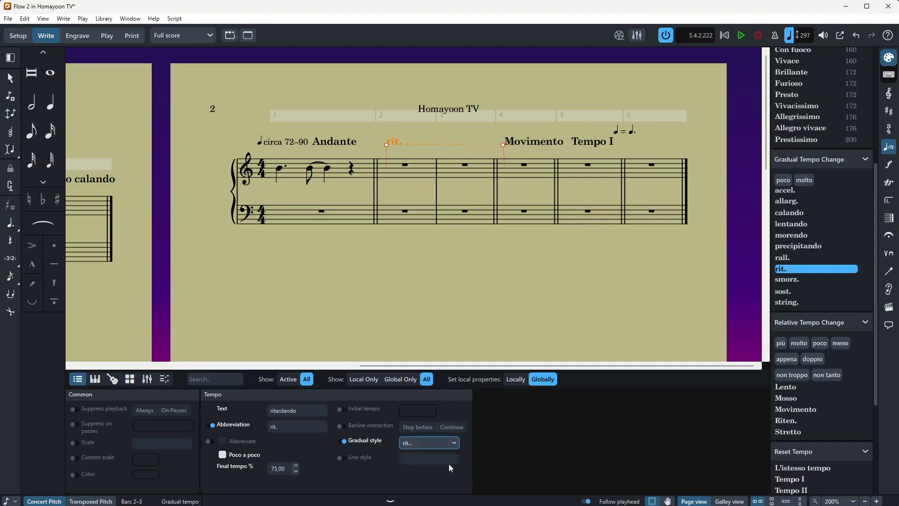
{"action": "left_click", "coordinate": [440, 446]}
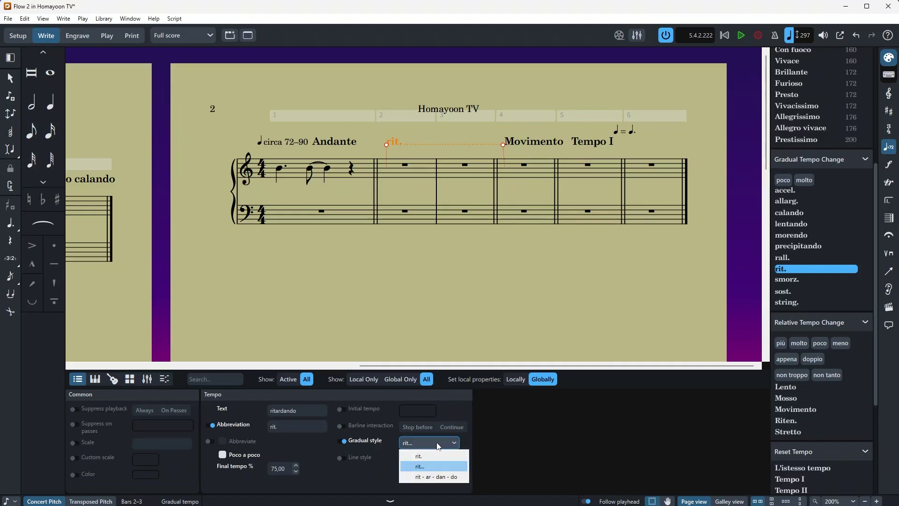
{"action": "left_click", "coordinate": [441, 476]}
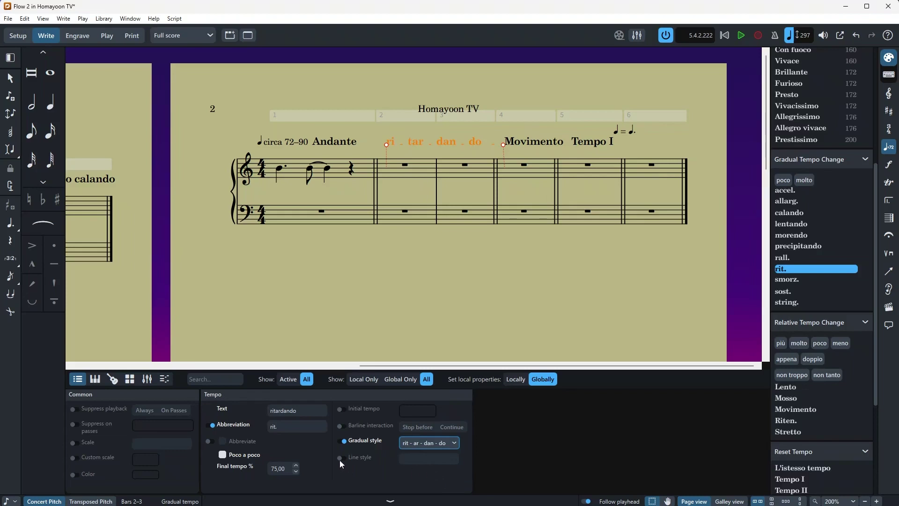
- Set rit. to the continuation-line style with a dotted line
{"action": "left_click", "coordinate": [340, 459]}
{"action": "left_click", "coordinate": [435, 458]}
{"action": "left_click", "coordinate": [424, 481]}
{"action": "left_click", "coordinate": [435, 457]}
{"action": "left_click", "coordinate": [437, 492]}
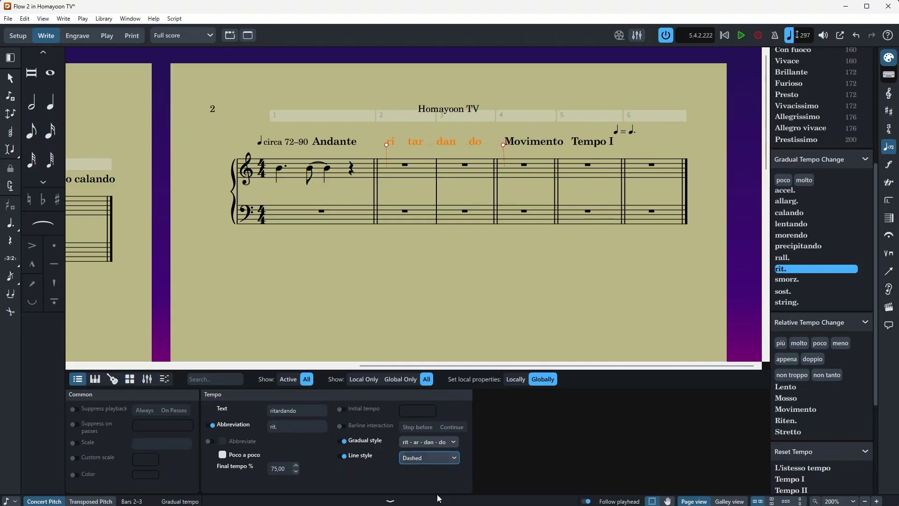
{"action": "left_click", "coordinate": [431, 459]}
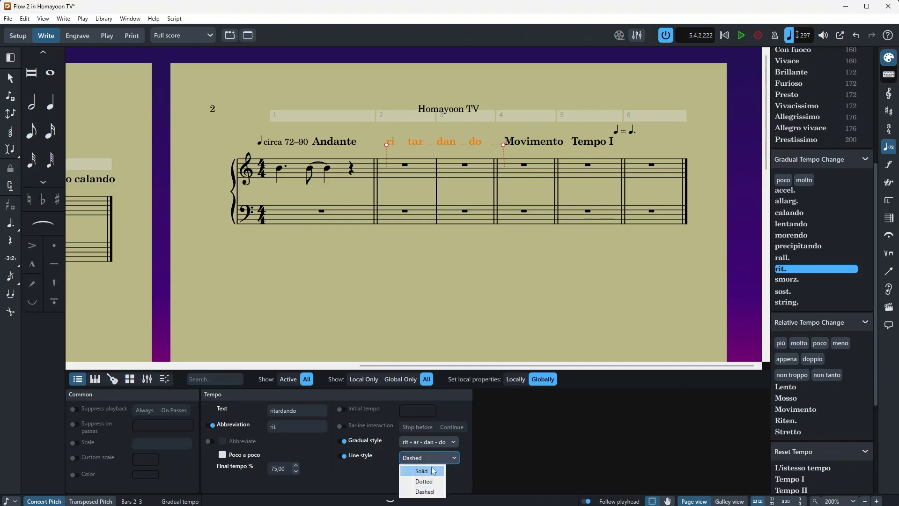
{"action": "left_click", "coordinate": [426, 470]}
{"action": "left_click", "coordinate": [433, 441]}
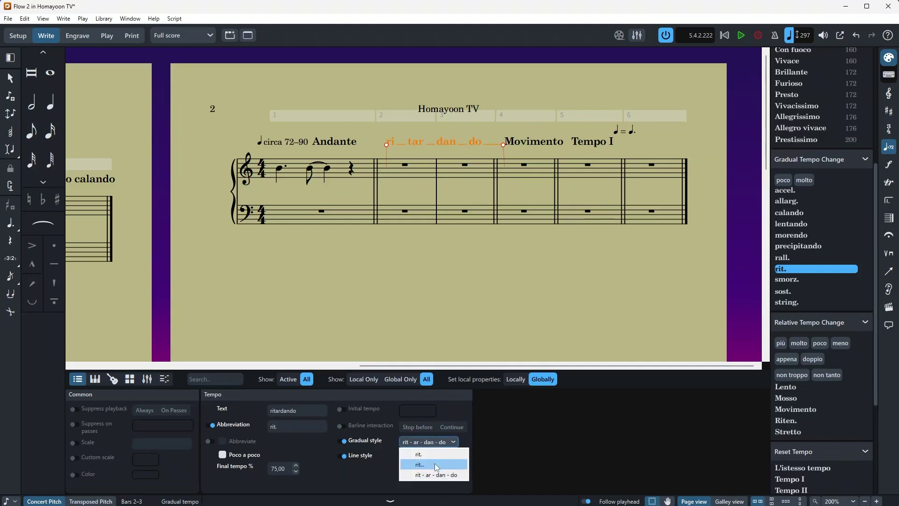
{"action": "left_click", "coordinate": [435, 463]}
{"action": "left_click", "coordinate": [434, 458]}
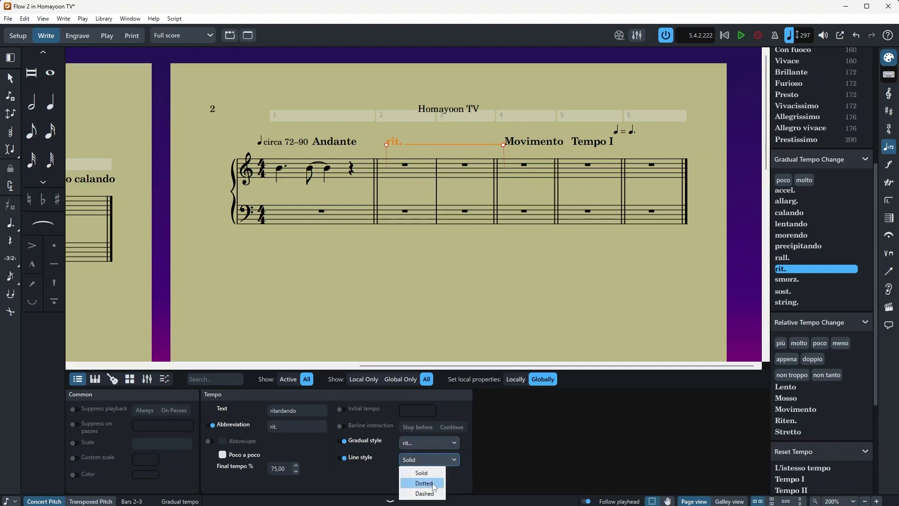
{"action": "left_click", "coordinate": [433, 477]}
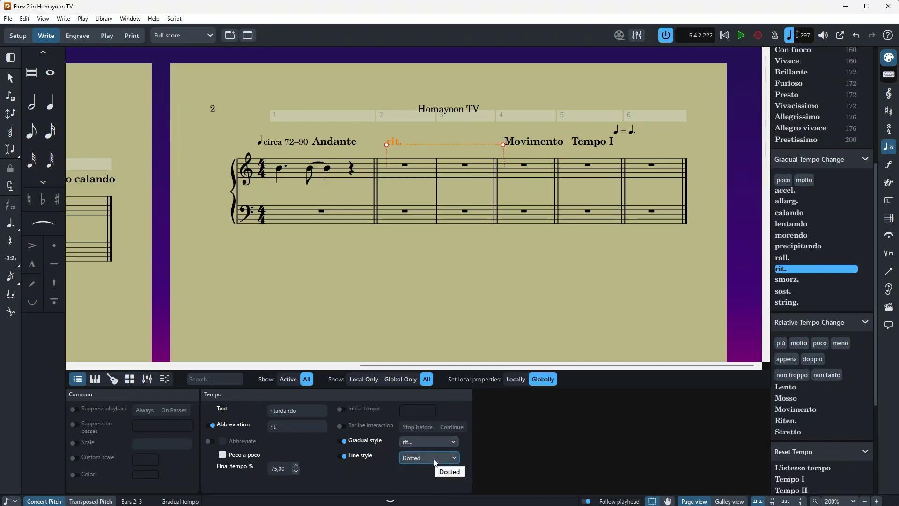
- Override Movimento's Text shown property so its text stays visible
{"action": "left_click", "coordinate": [535, 141]}
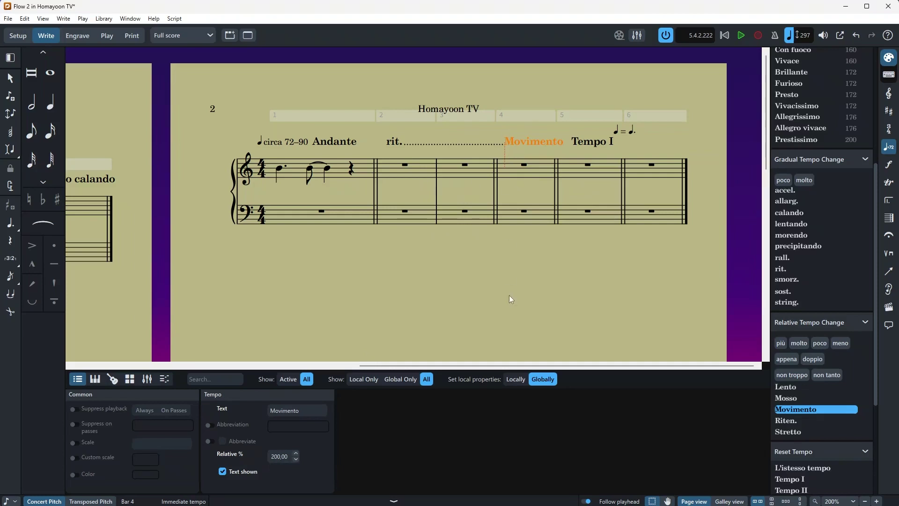
{"action": "left_click", "coordinate": [223, 471]}
{"action": "left_click", "coordinate": [223, 471]}
{"action": "left_click", "coordinate": [592, 142]}
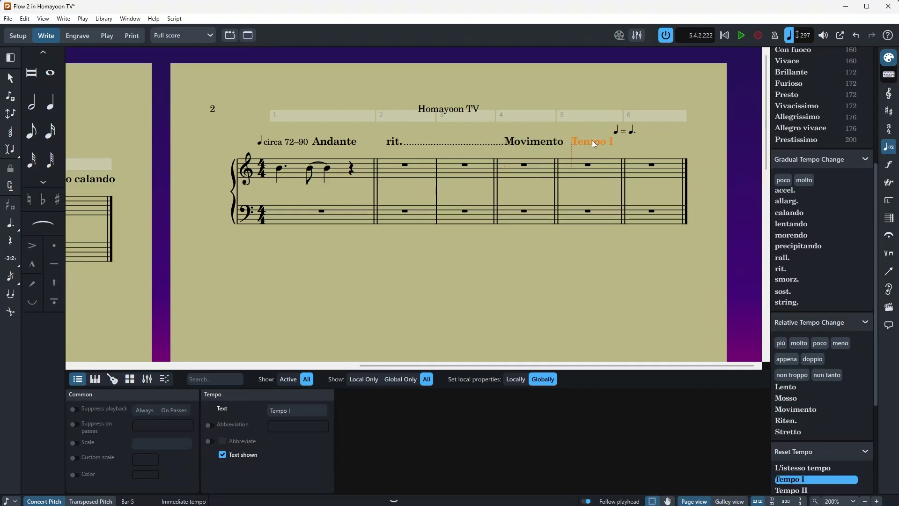
{"action": "left_click", "coordinate": [628, 132]}
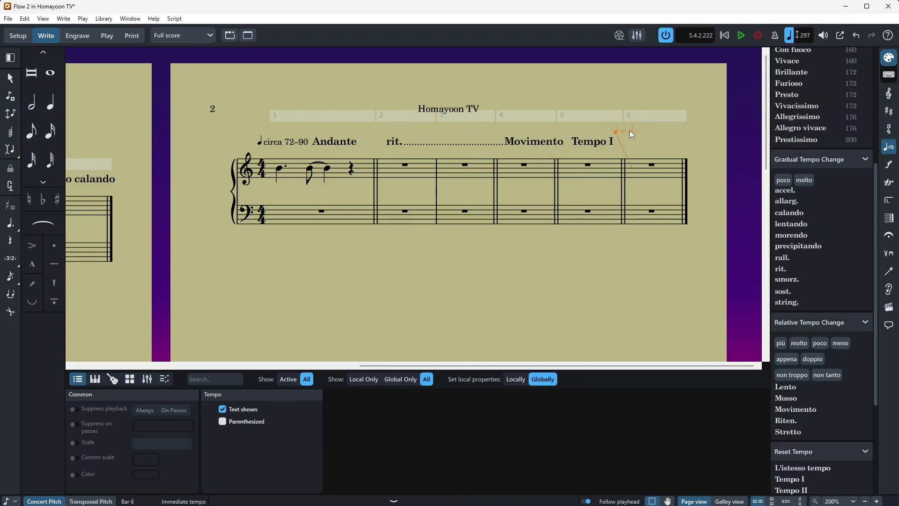
{"action": "left_click", "coordinate": [243, 410]}
{"action": "left_click", "coordinate": [244, 411]}
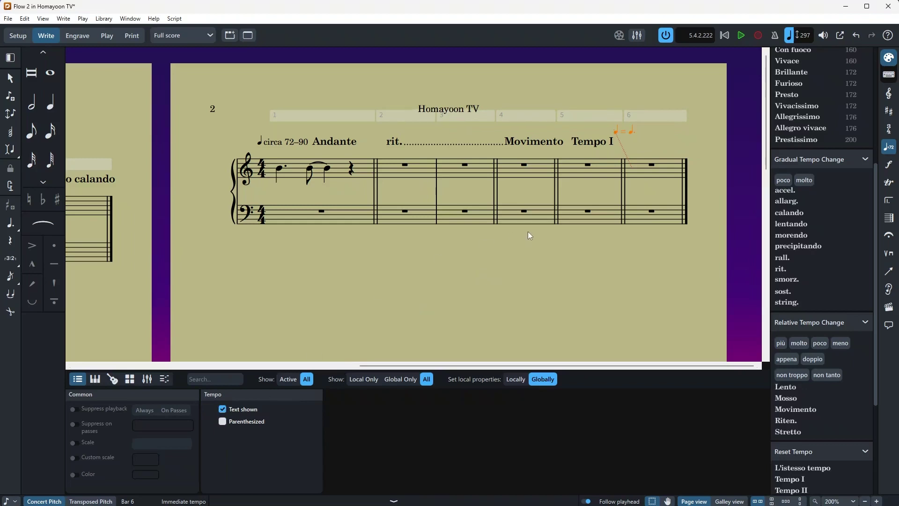